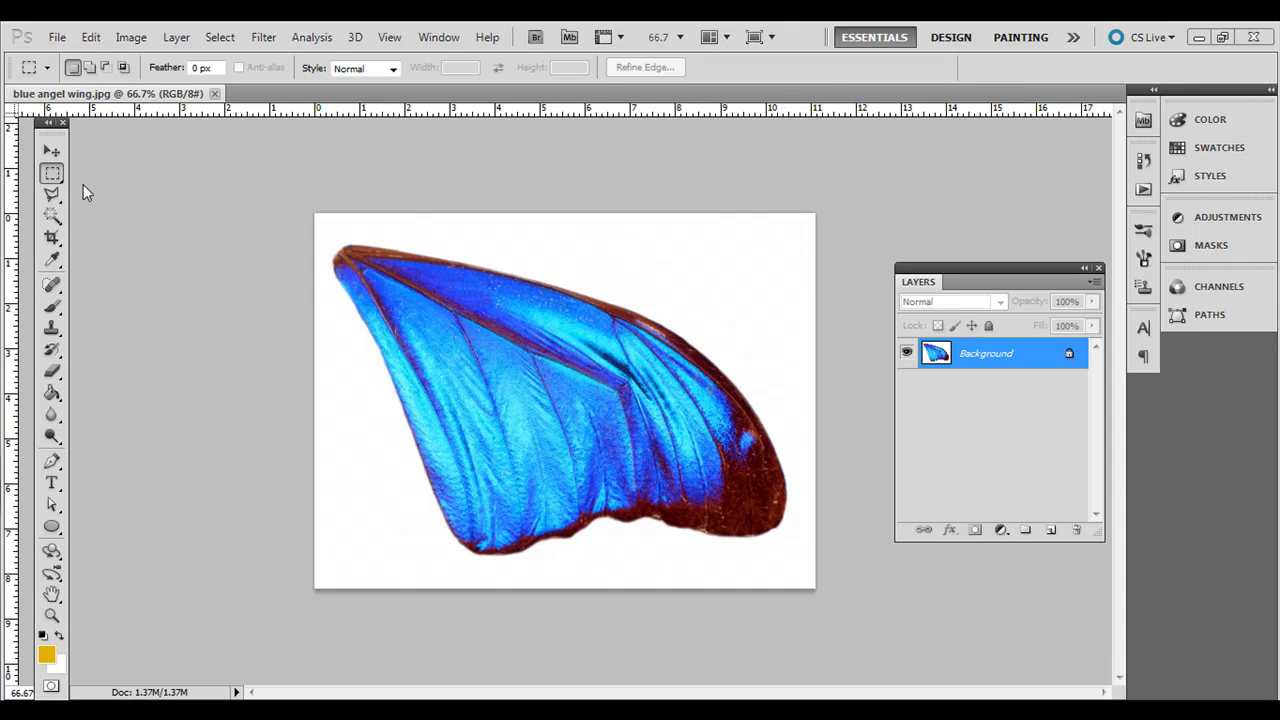
- Switch to the Rectangular Marquee tool
{"action": "left_click", "coordinate": [53, 178]}
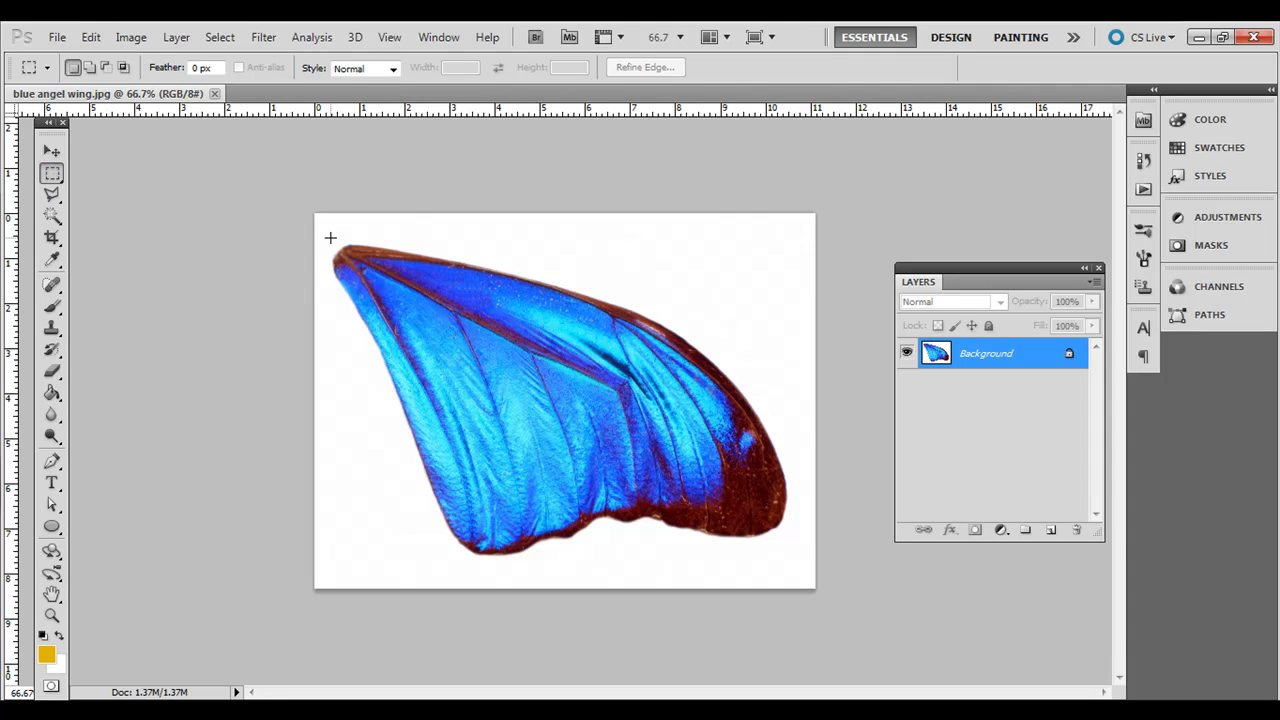
- Marquee the wing, define it as brush preset 'butterfly wing', then deselect
{"action": "left_click_drag", "start_coordinate": [370, 285], "coordinate": [797, 570]}
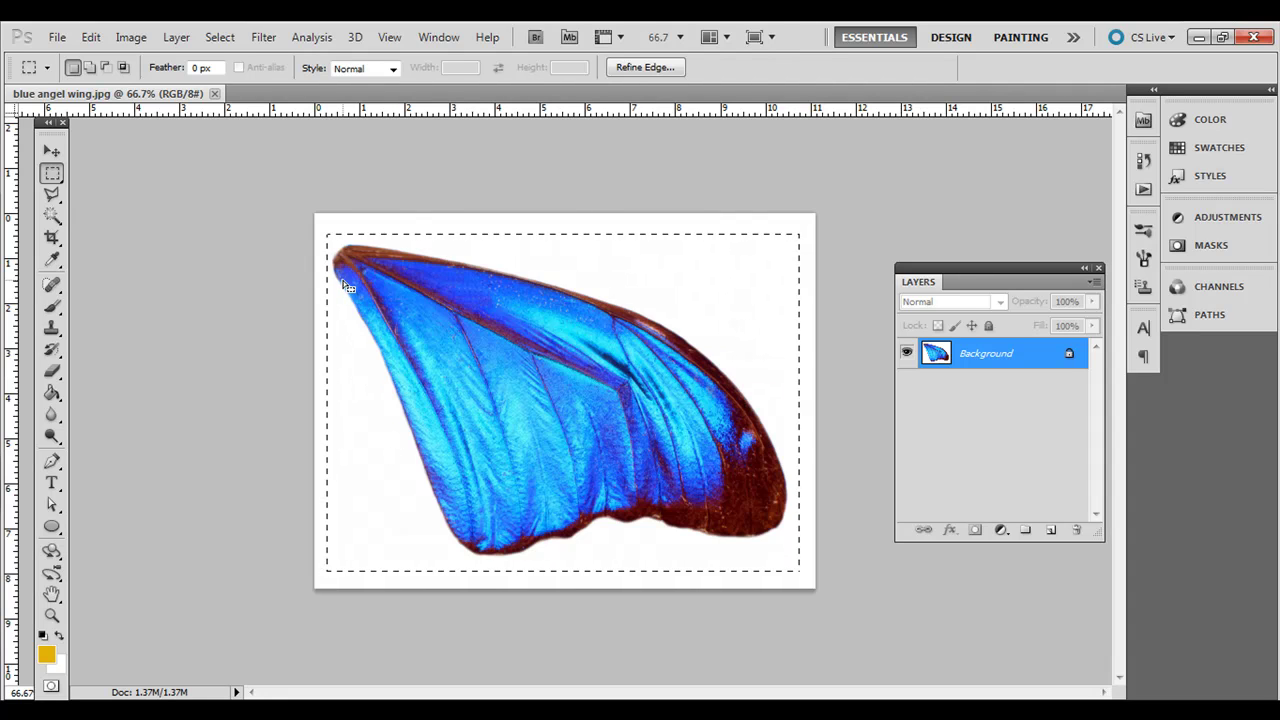
{"action": "left_click", "coordinate": [92, 42]}
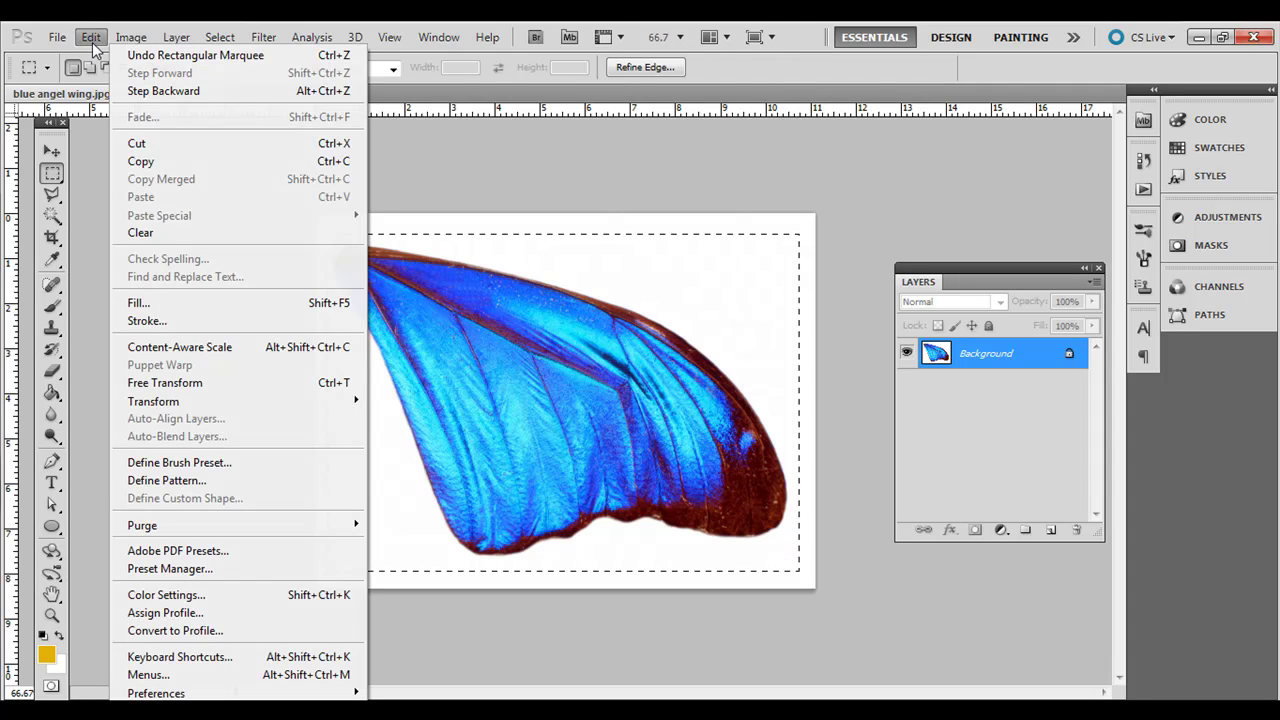
{"action": "left_click", "coordinate": [302, 465]}
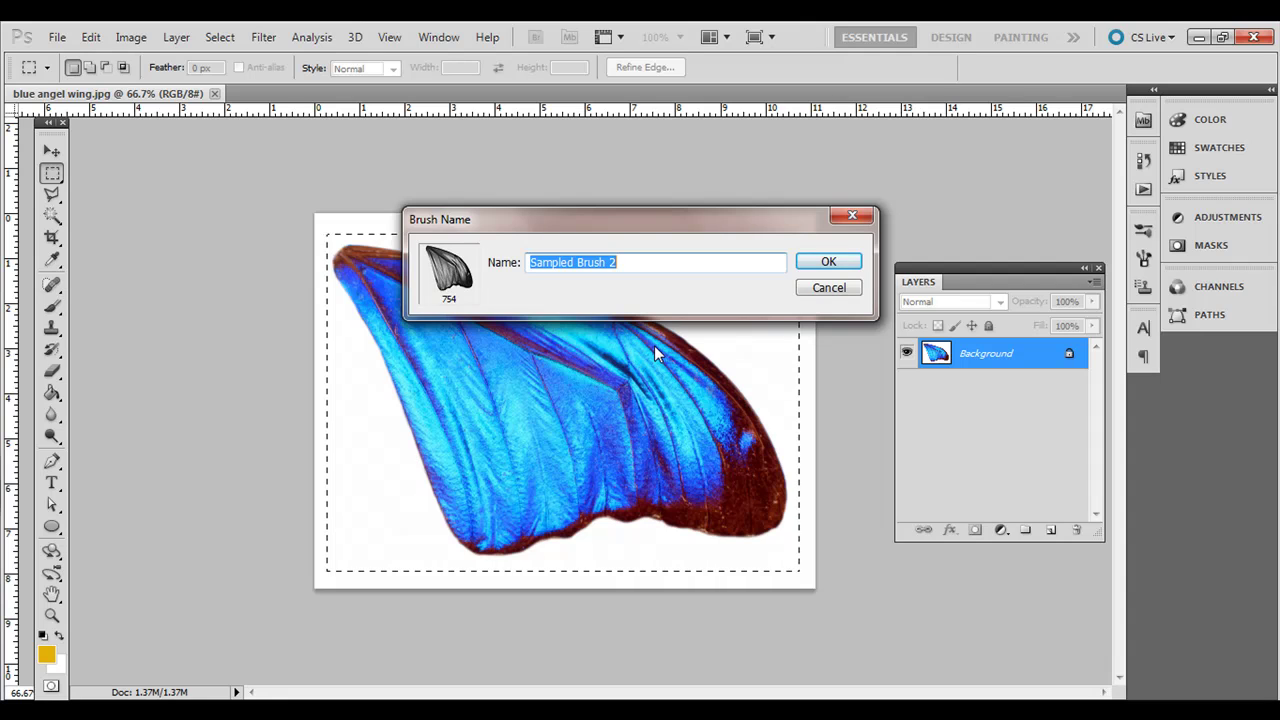
{"action": "type", "text": "butterfly w"}
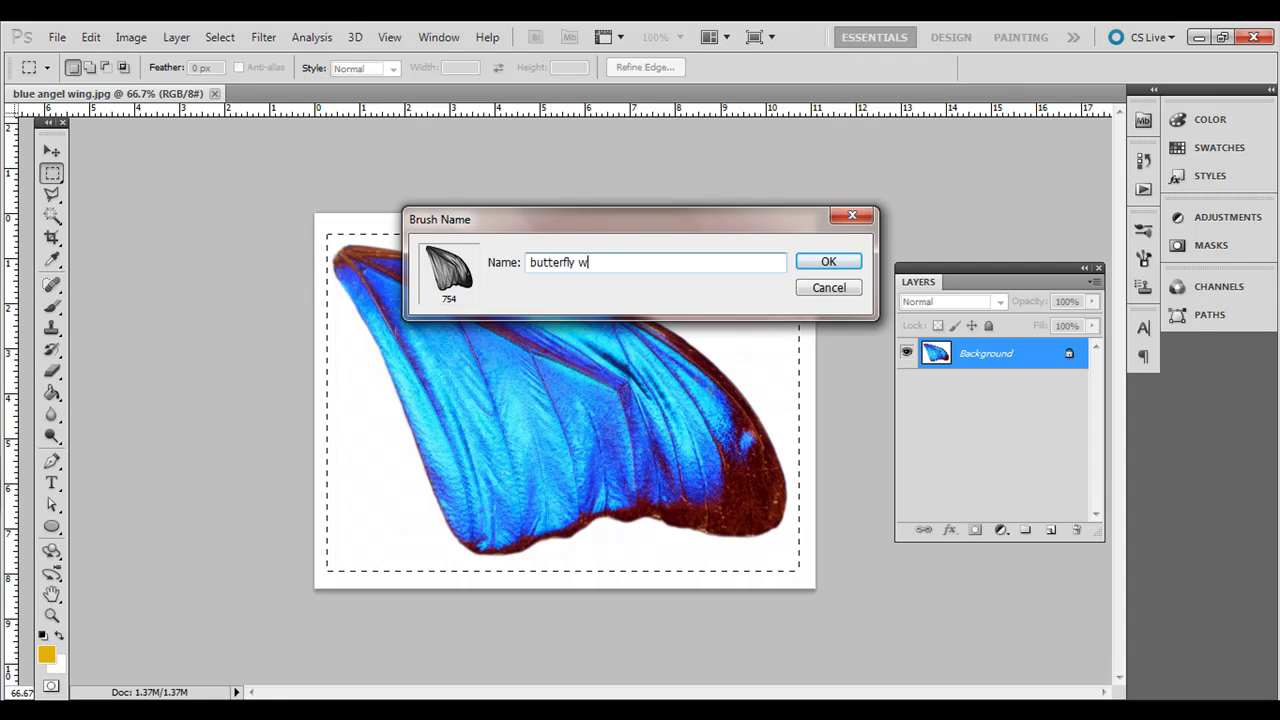
{"action": "type", "text": "ing"}
{"action": "left_click", "coordinate": [828, 261]}
{"action": "key", "text": "ctrl+d"}
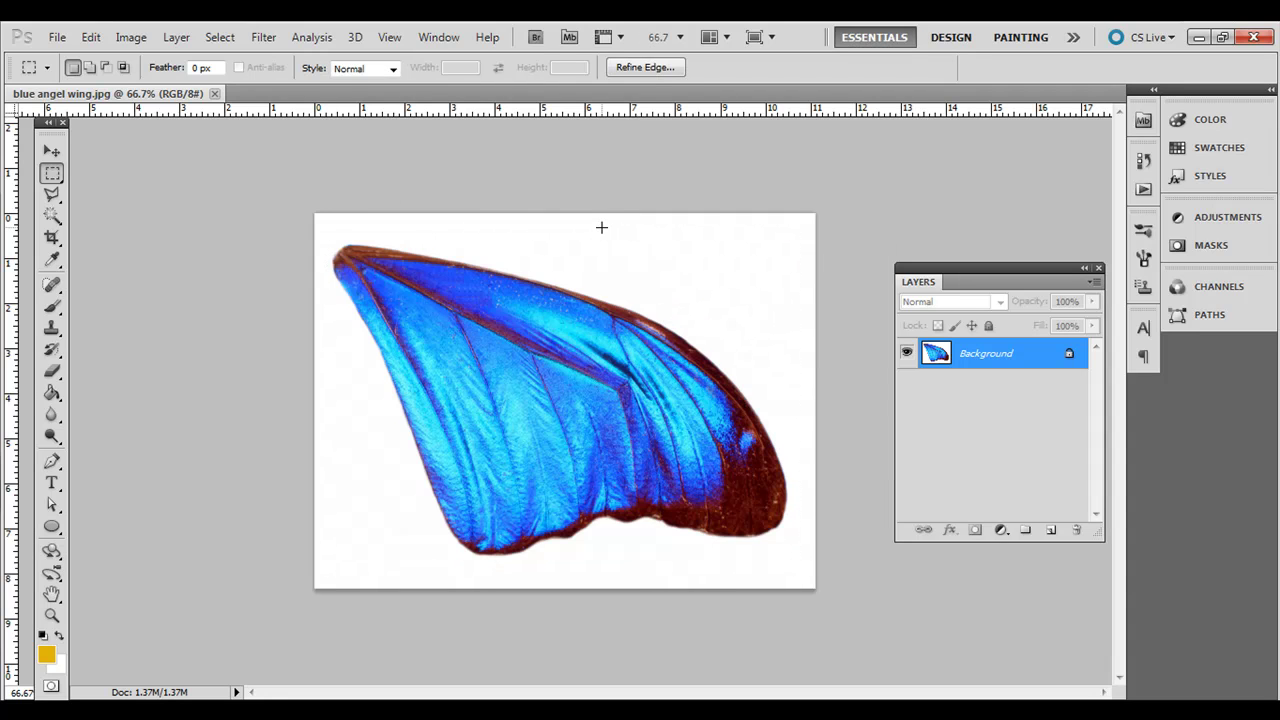
- Create a new 1152 x 864 document from the Web preset and zoom it to 100%
{"action": "left_click", "coordinate": [58, 38]}
{"action": "key", "text": "Escape"}
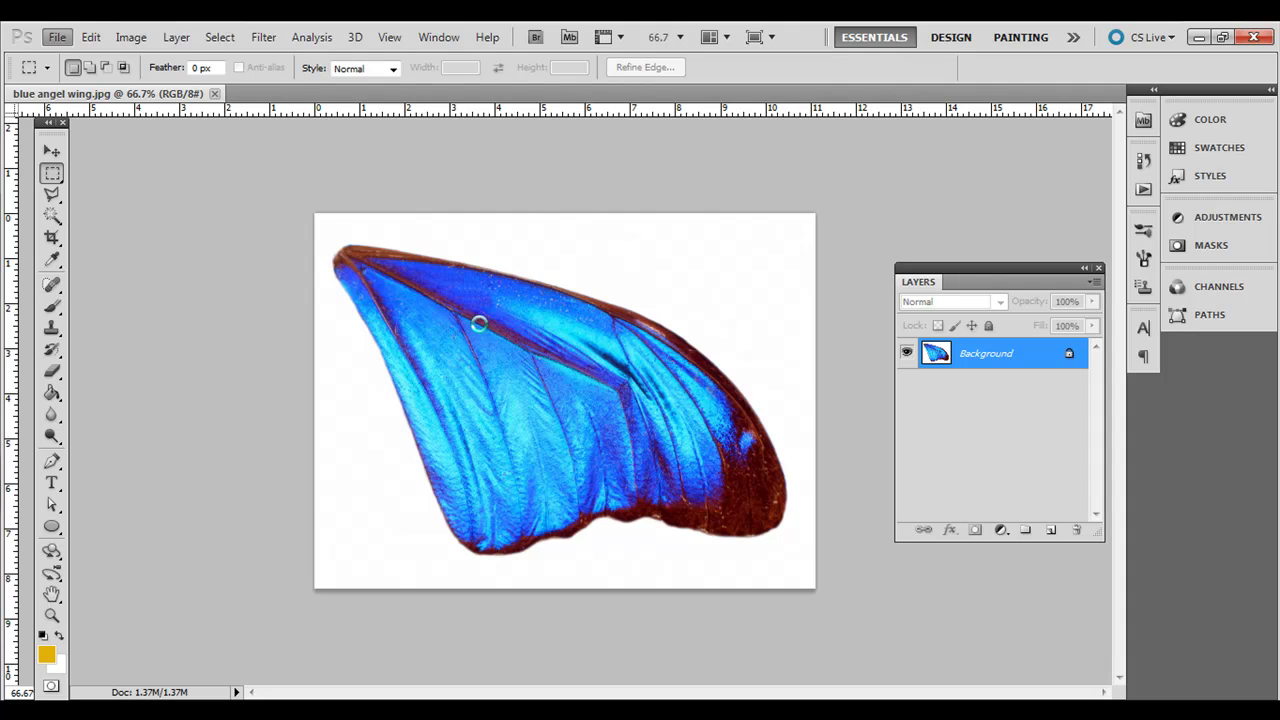
{"action": "left_click", "coordinate": [465, 211]}
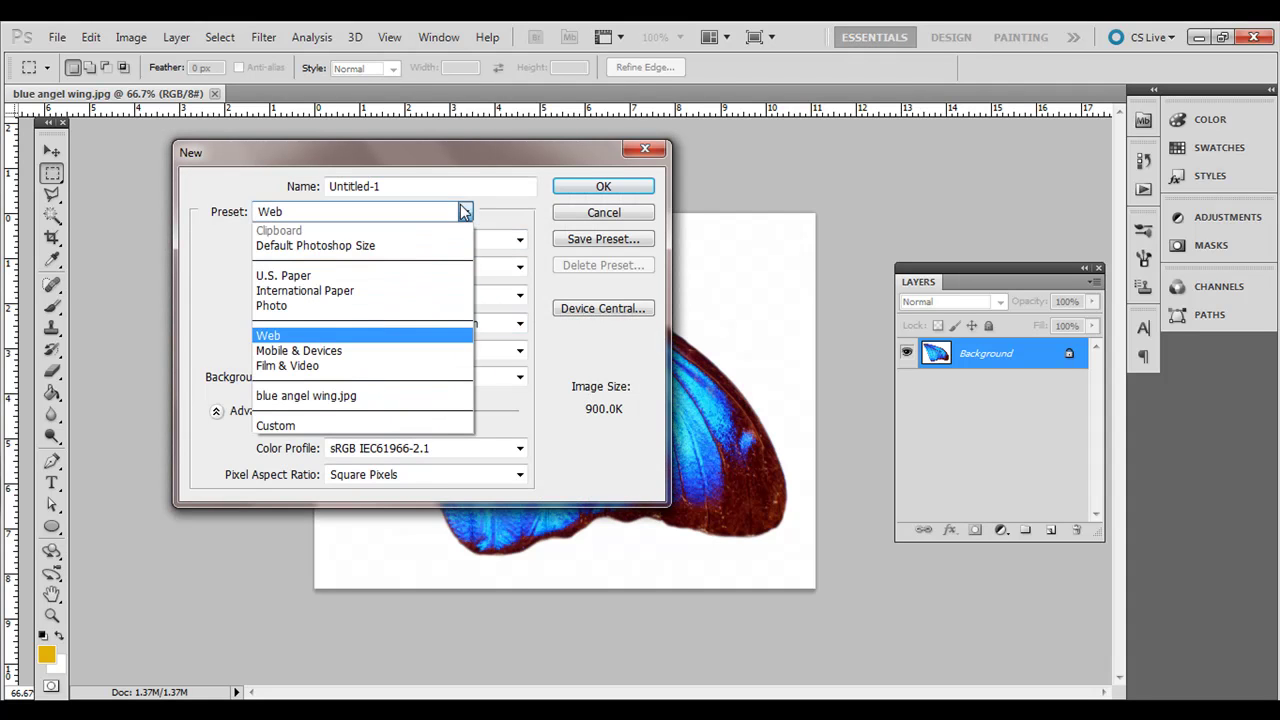
{"action": "left_click", "coordinate": [430, 336]}
{"action": "left_click", "coordinate": [519, 240]}
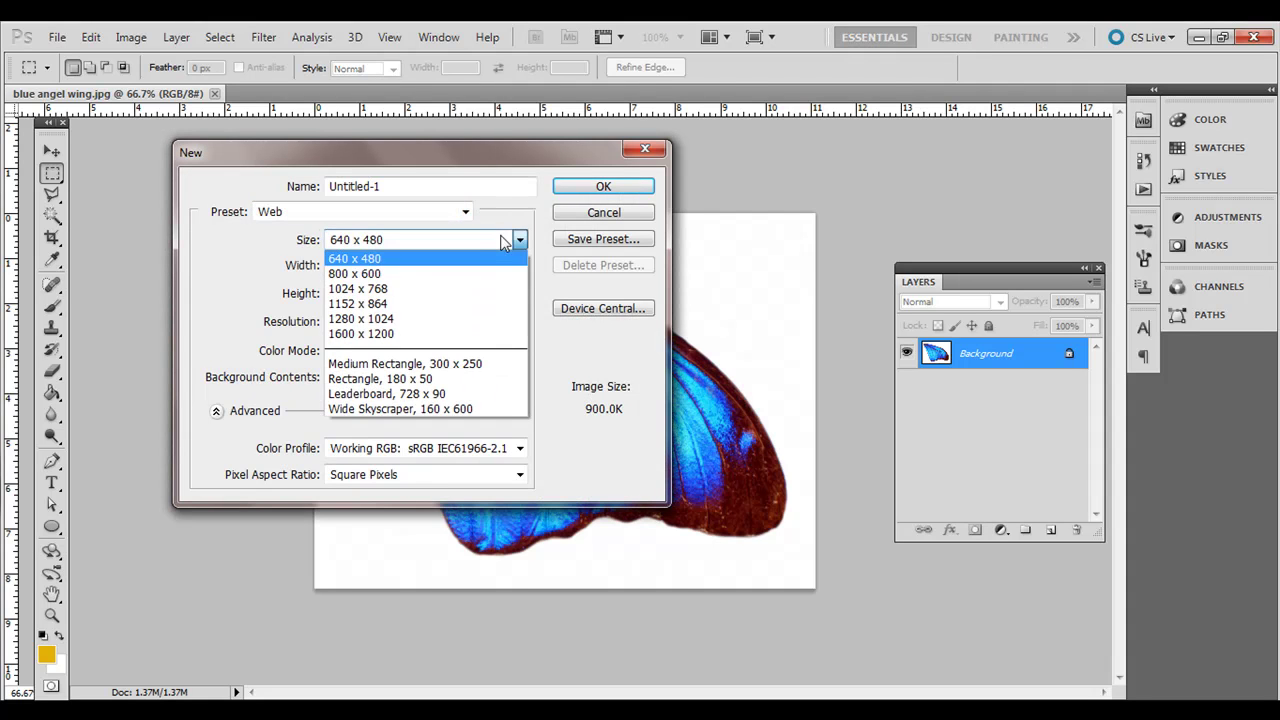
{"action": "left_click", "coordinate": [480, 304]}
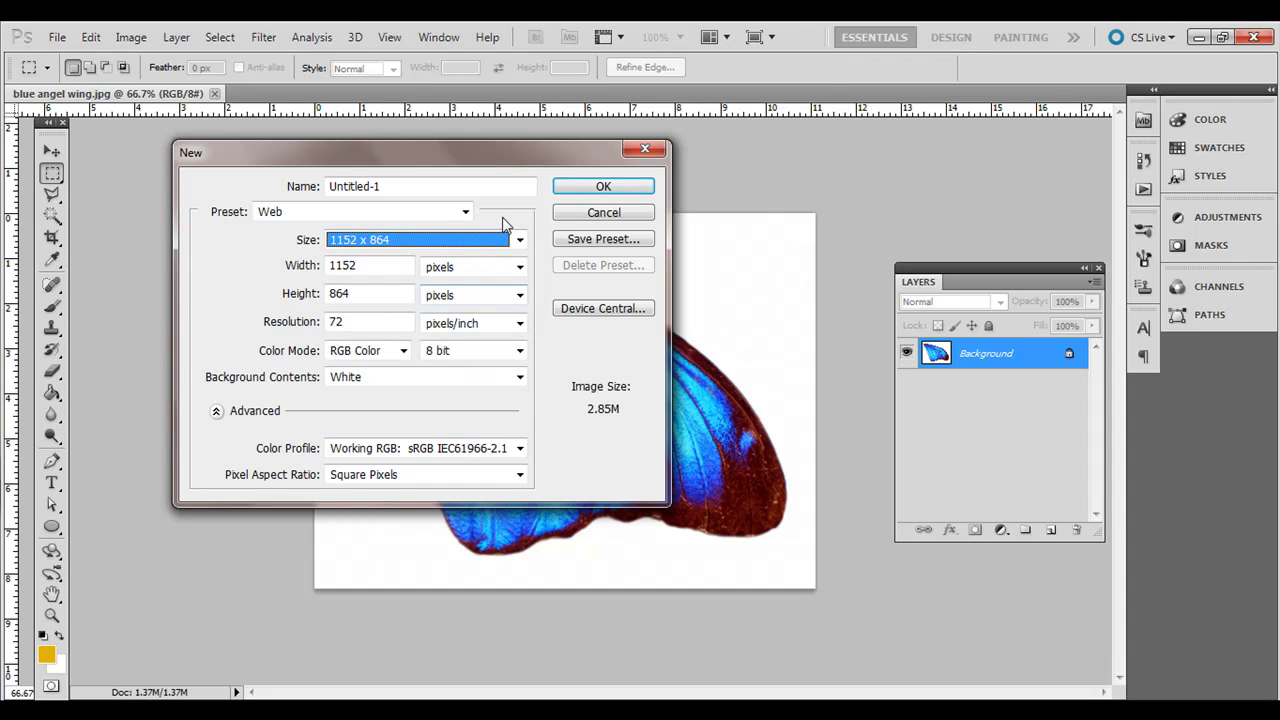
{"action": "left_click", "coordinate": [606, 190]}
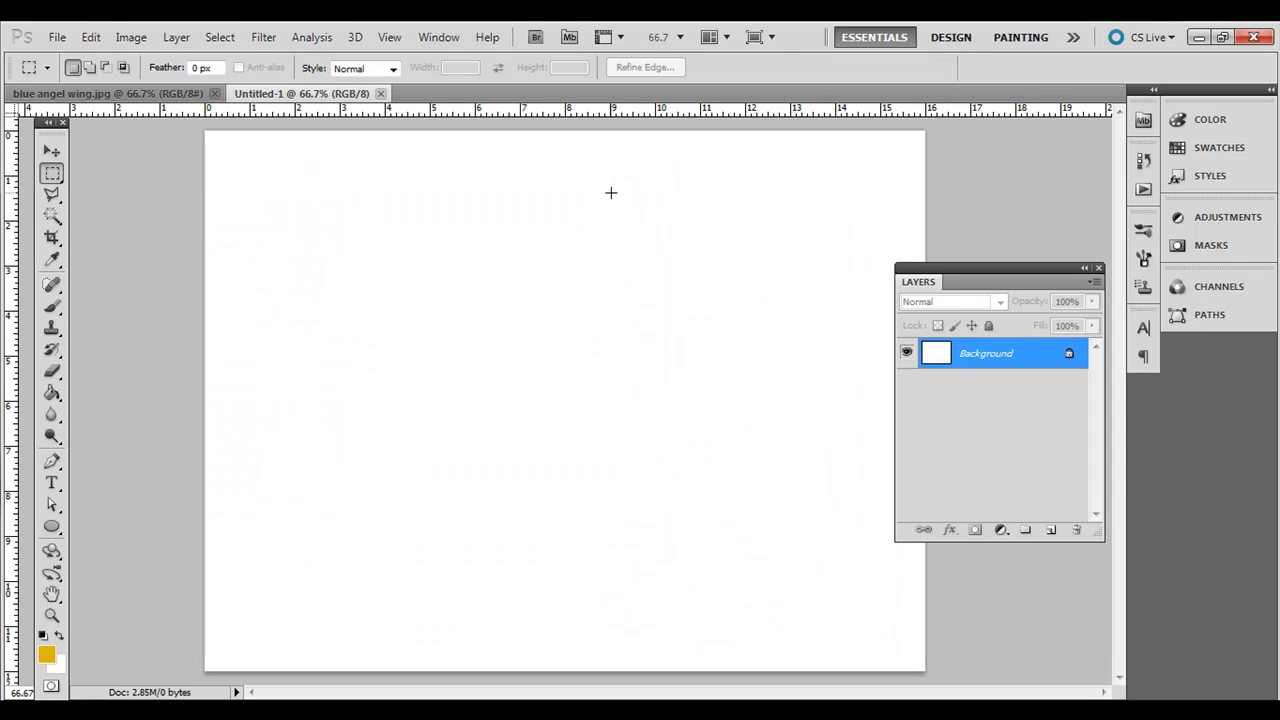
{"action": "key", "text": "ctrl+plus"}
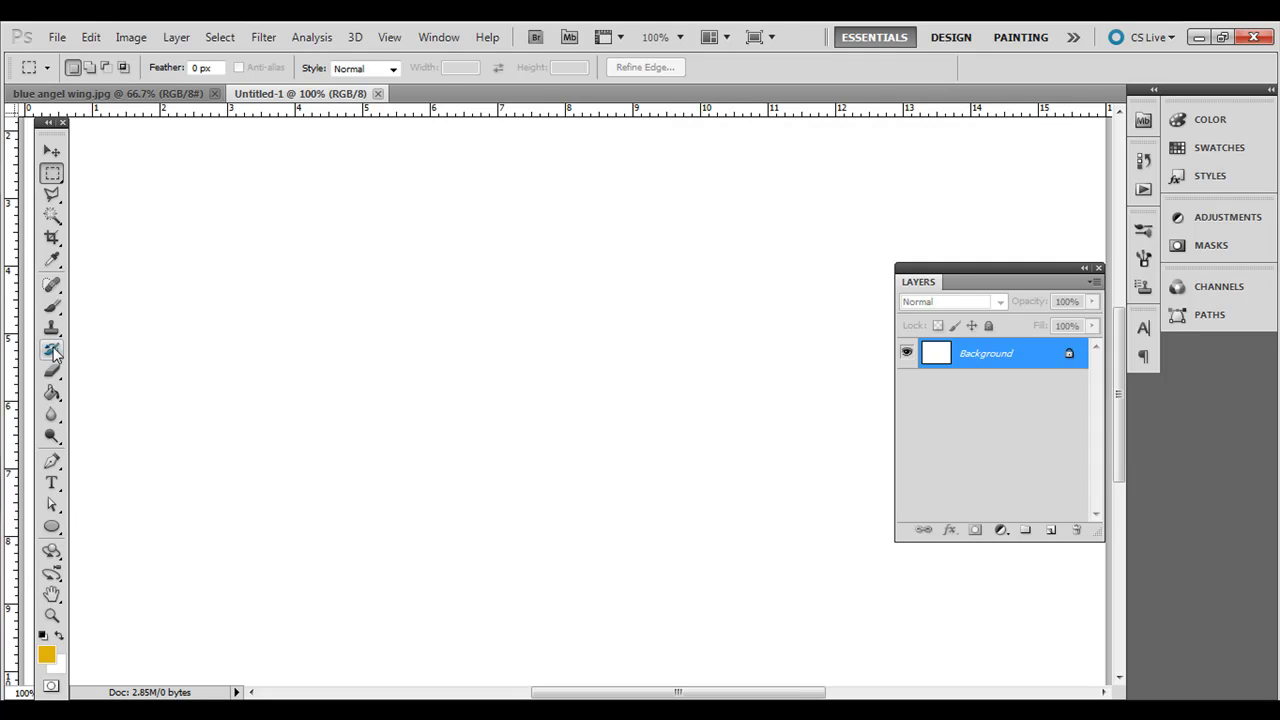
- Pick the 754 px butterfly wing brush, test-stamp it on the canvas, then undo
{"action": "left_click", "coordinate": [53, 309]}
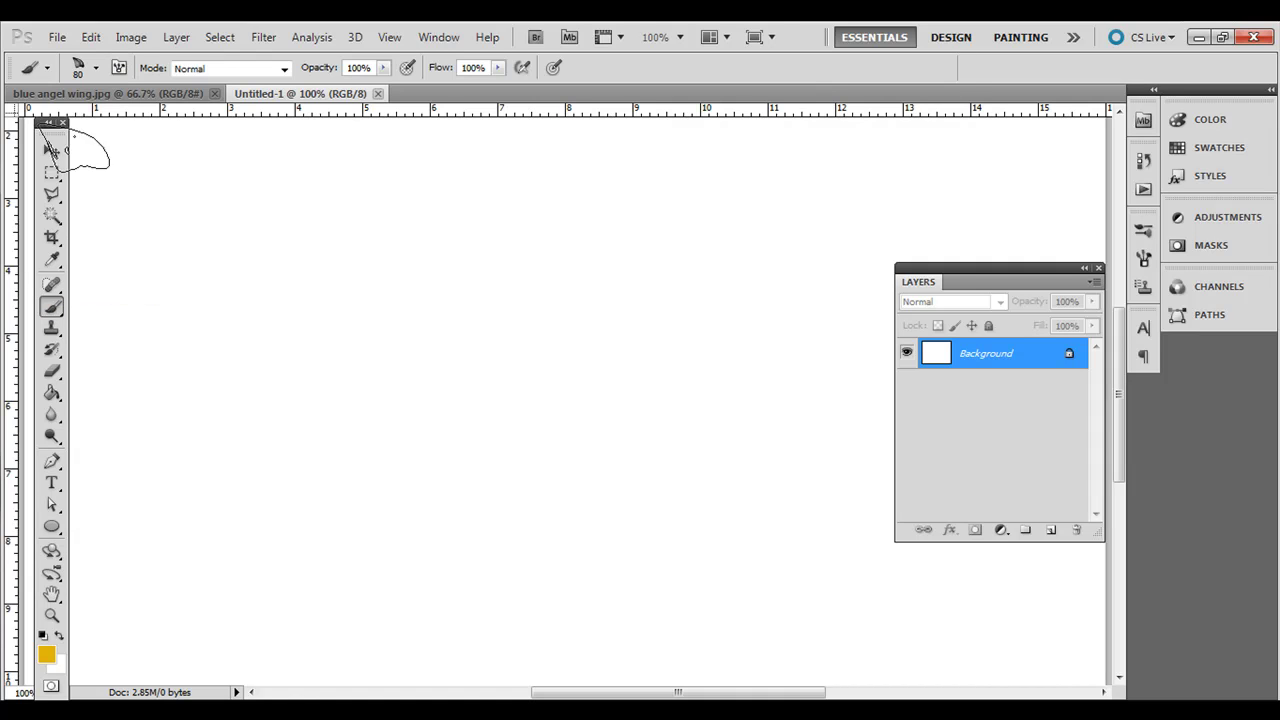
{"action": "left_click", "coordinate": [96, 68]}
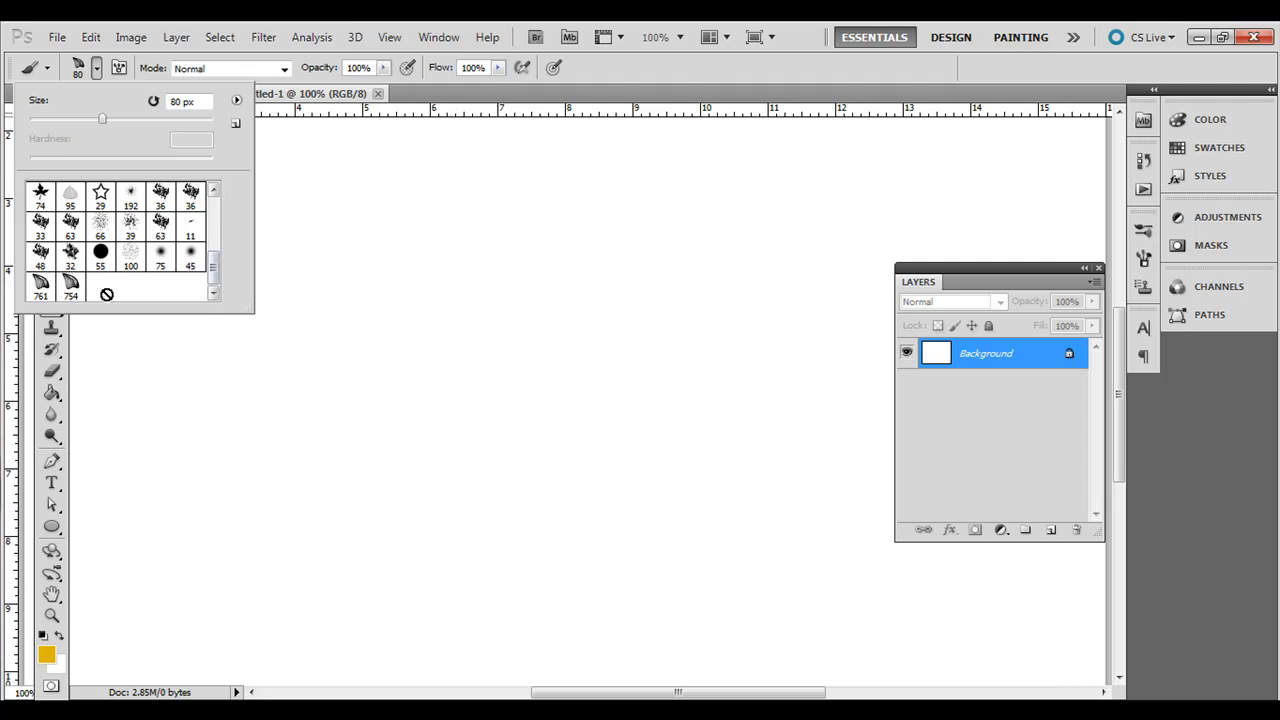
{"action": "left_click", "coordinate": [71, 287]}
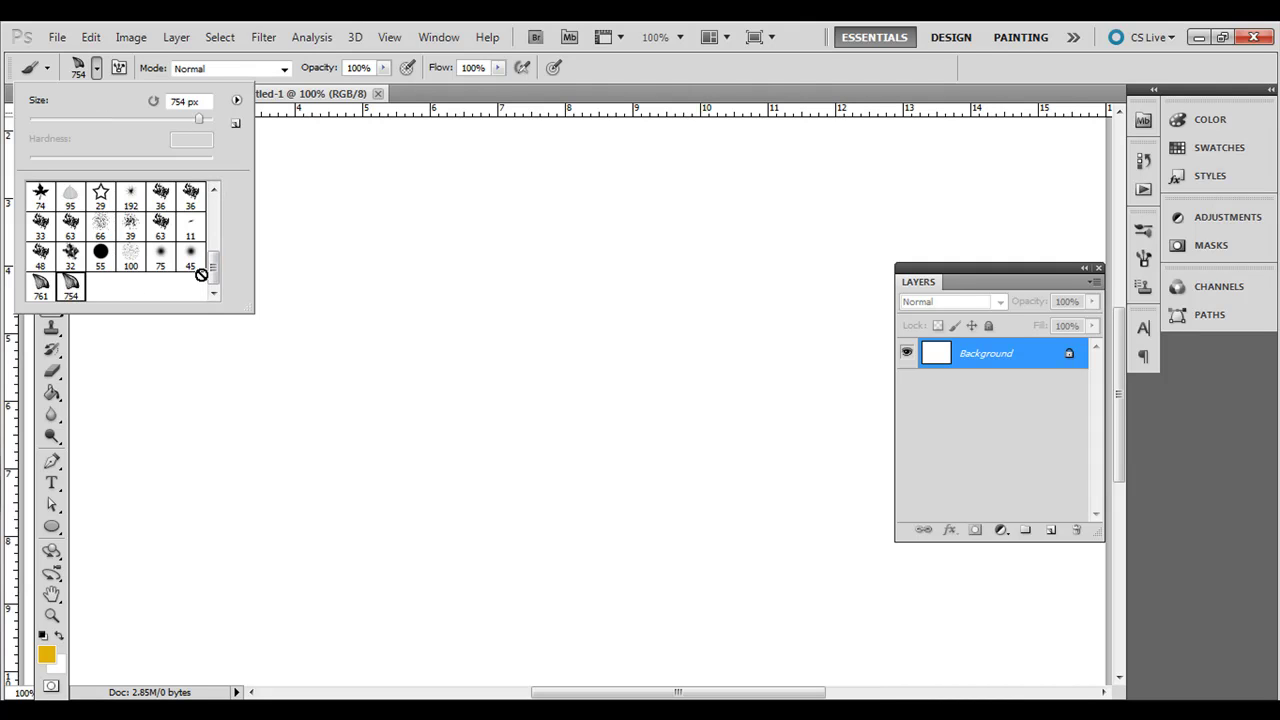
{"action": "left_click_drag", "start_coordinate": [214, 271], "coordinate": [214, 188]}
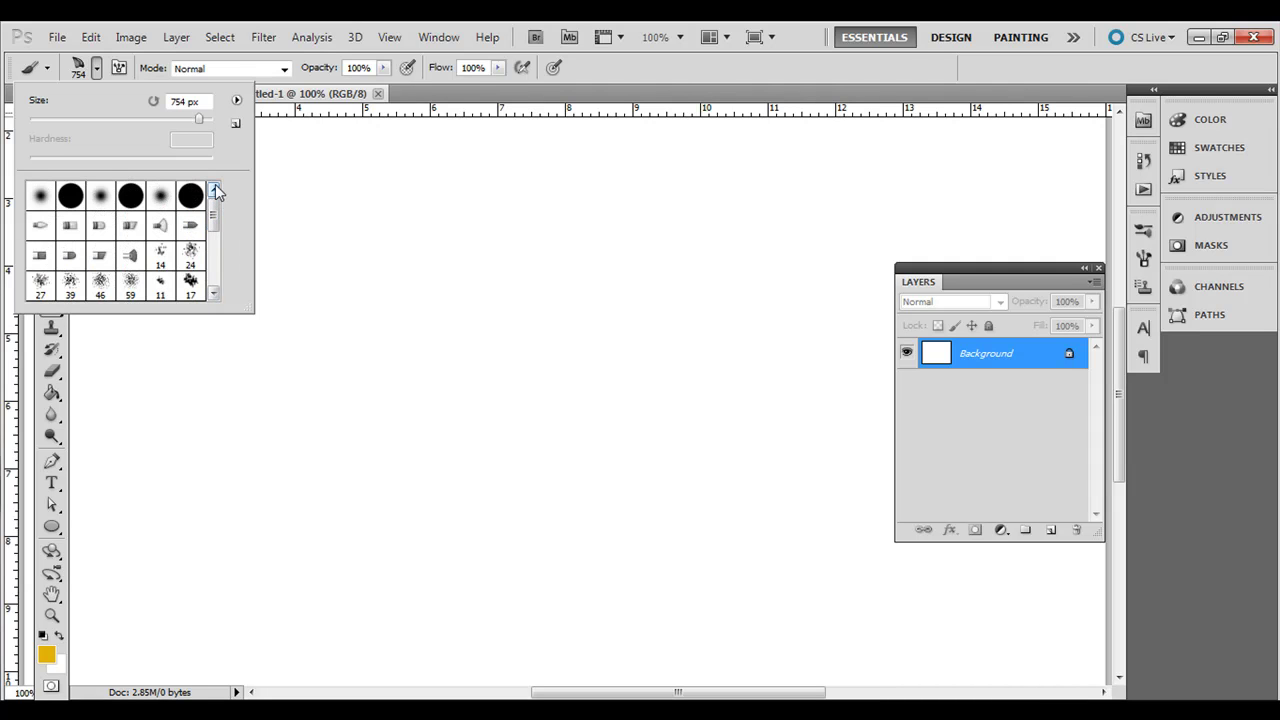
{"action": "left_click", "coordinate": [97, 72]}
{"action": "left_click", "coordinate": [502, 420]}
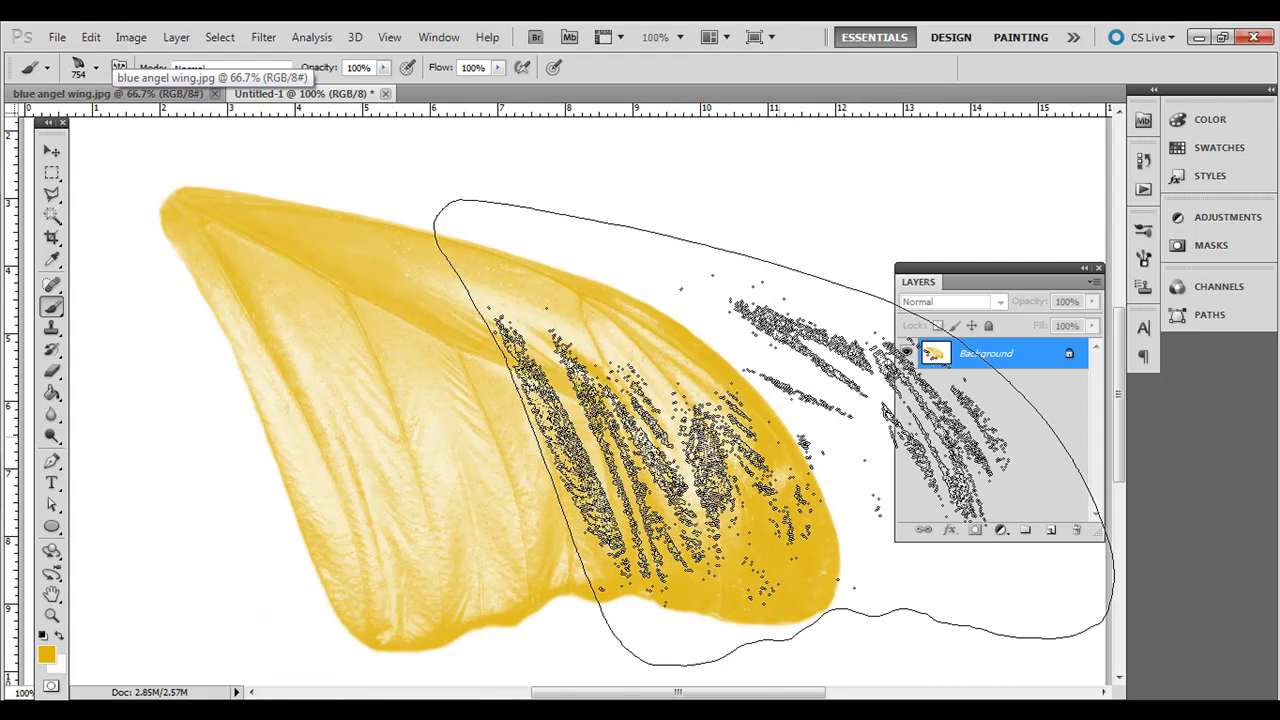
{"action": "key", "text": "ctrl+z"}
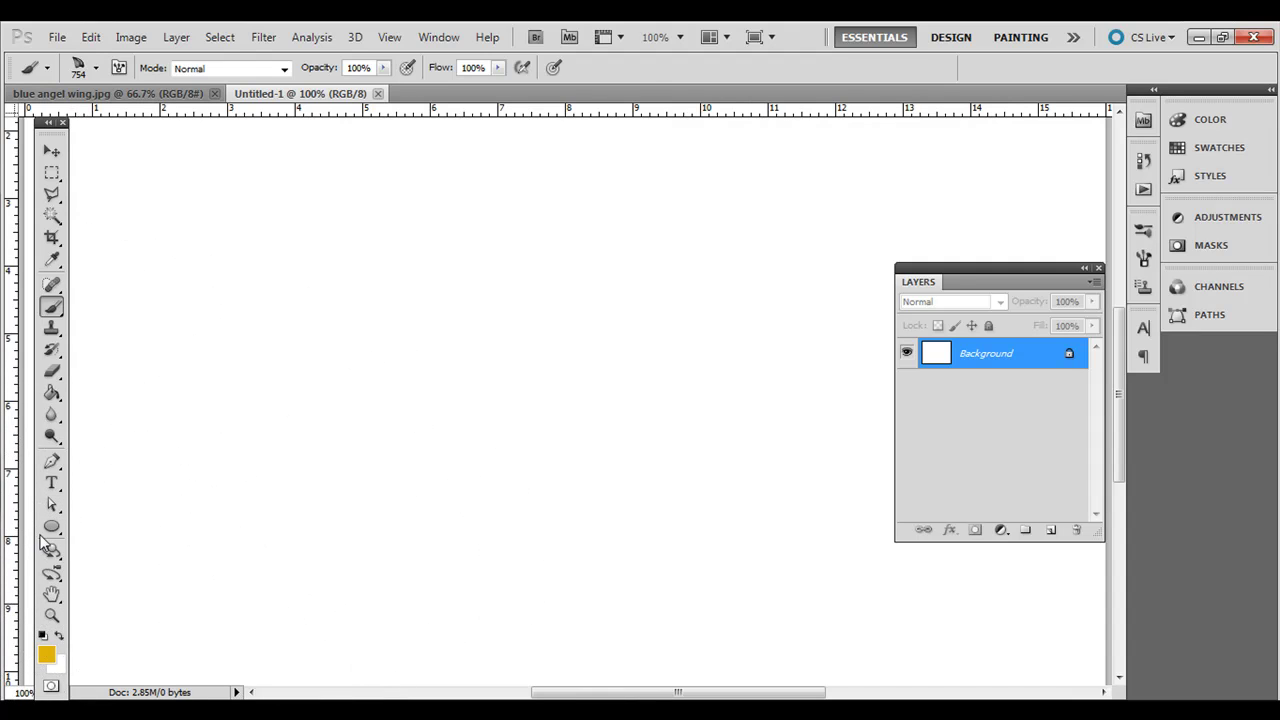
- Set the foreground colour to a brighter yellow
{"action": "left_click", "coordinate": [47, 656]}
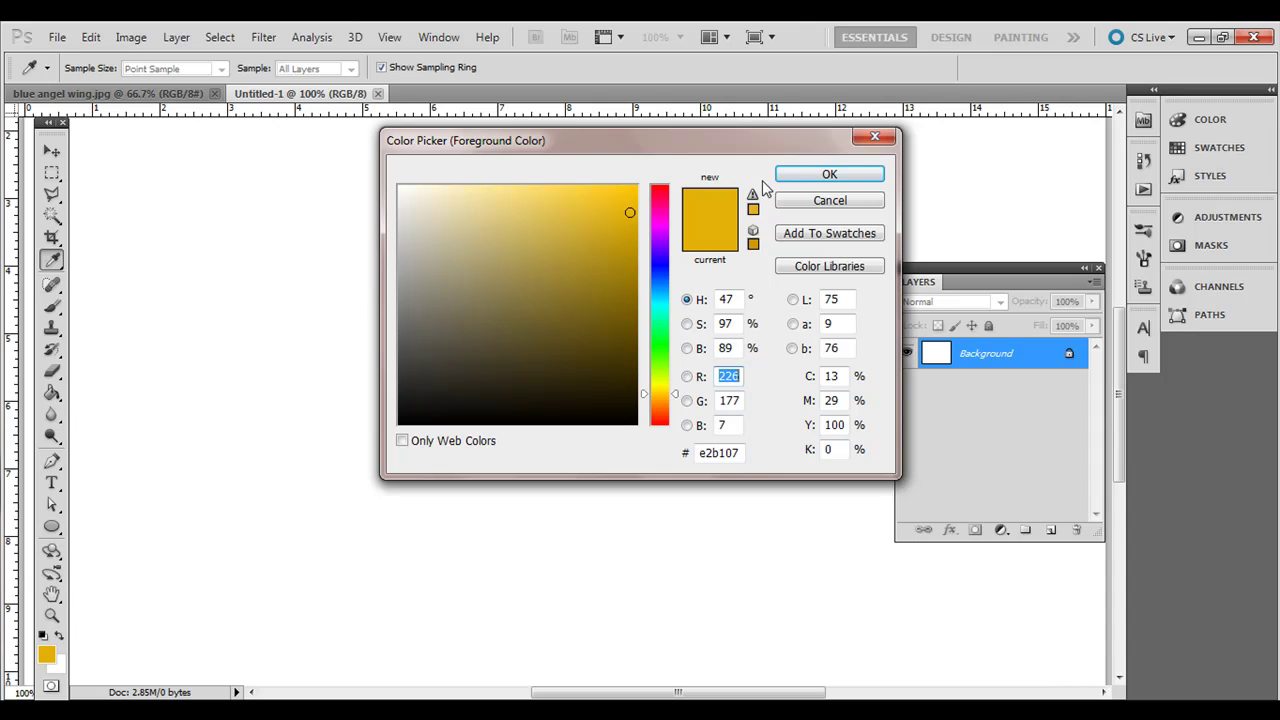
{"action": "left_click", "coordinate": [614, 187]}
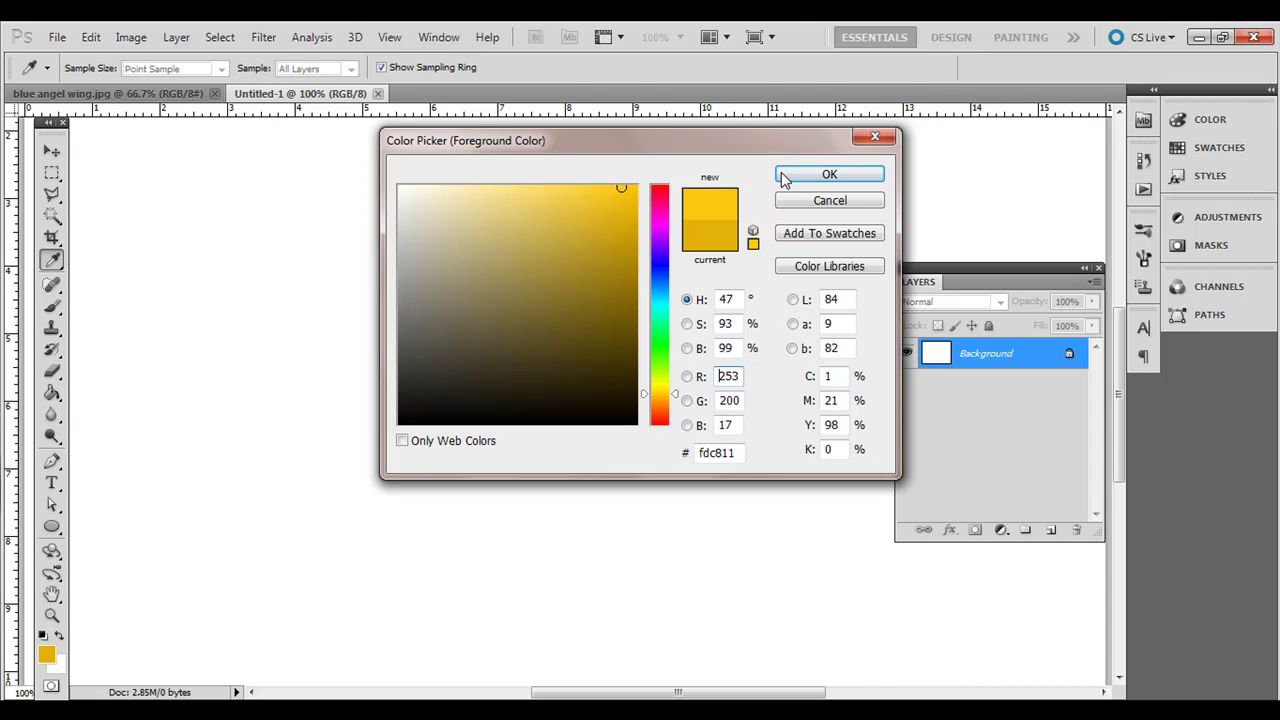
{"action": "left_click", "coordinate": [829, 174]}
- Shrink the wing brush to 96 px, paint a test stroke, then undo it
{"action": "key", "text": "b"}
{"action": "key", "text": "bracketleft"}
{"action": "key", "text": "bracketleft"}
{"action": "key", "text": "bracketleft"}
{"action": "key", "text": "bracketleft"}
{"action": "key", "text": "bracketleft"}
{"action": "key", "text": "bracketleft"}
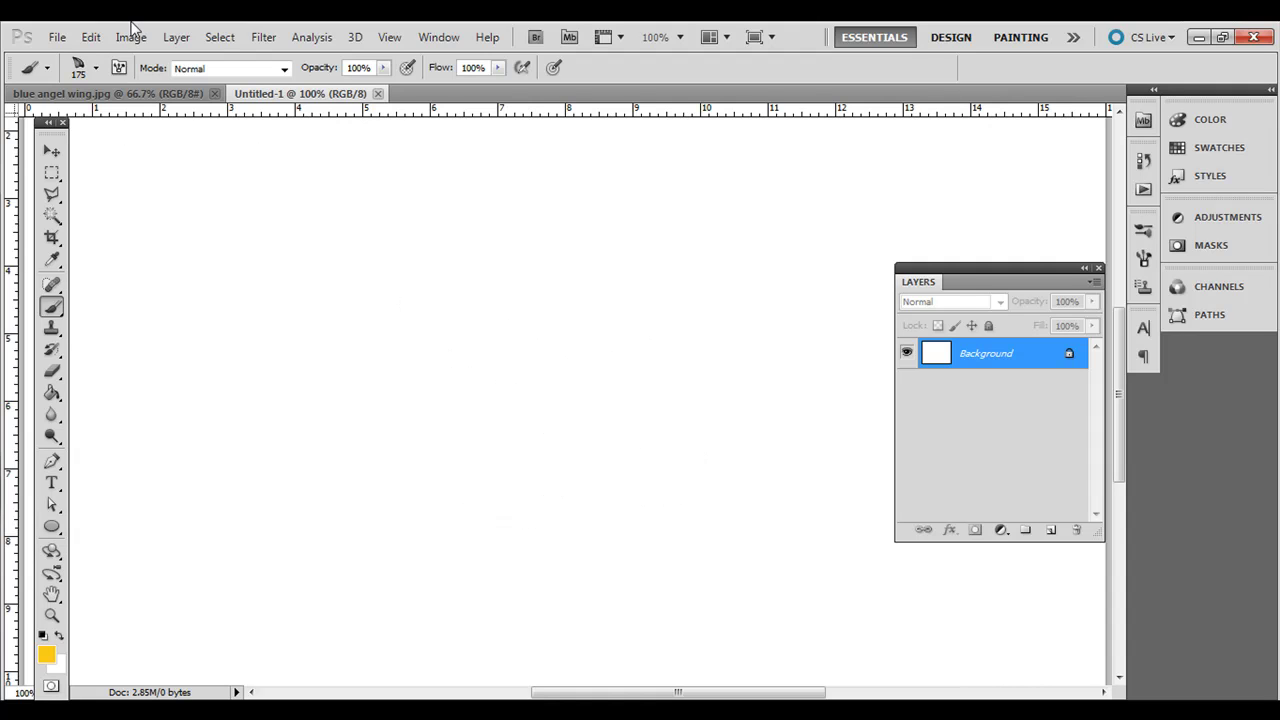
{"action": "left_click", "coordinate": [95, 72]}
{"action": "left_click_drag", "start_coordinate": [152, 120], "coordinate": [116, 119]}
{"action": "left_click", "coordinate": [97, 70]}
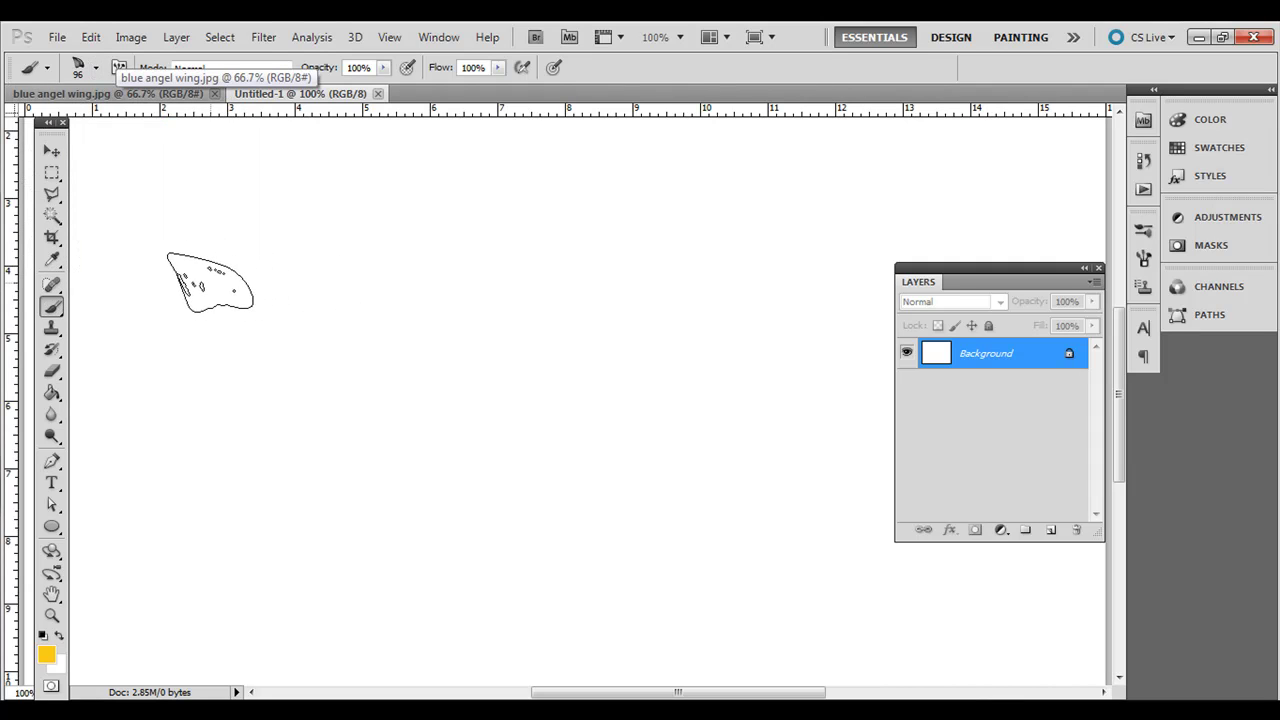
{"action": "left_click_drag", "start_coordinate": [208, 285], "coordinate": [673, 285]}
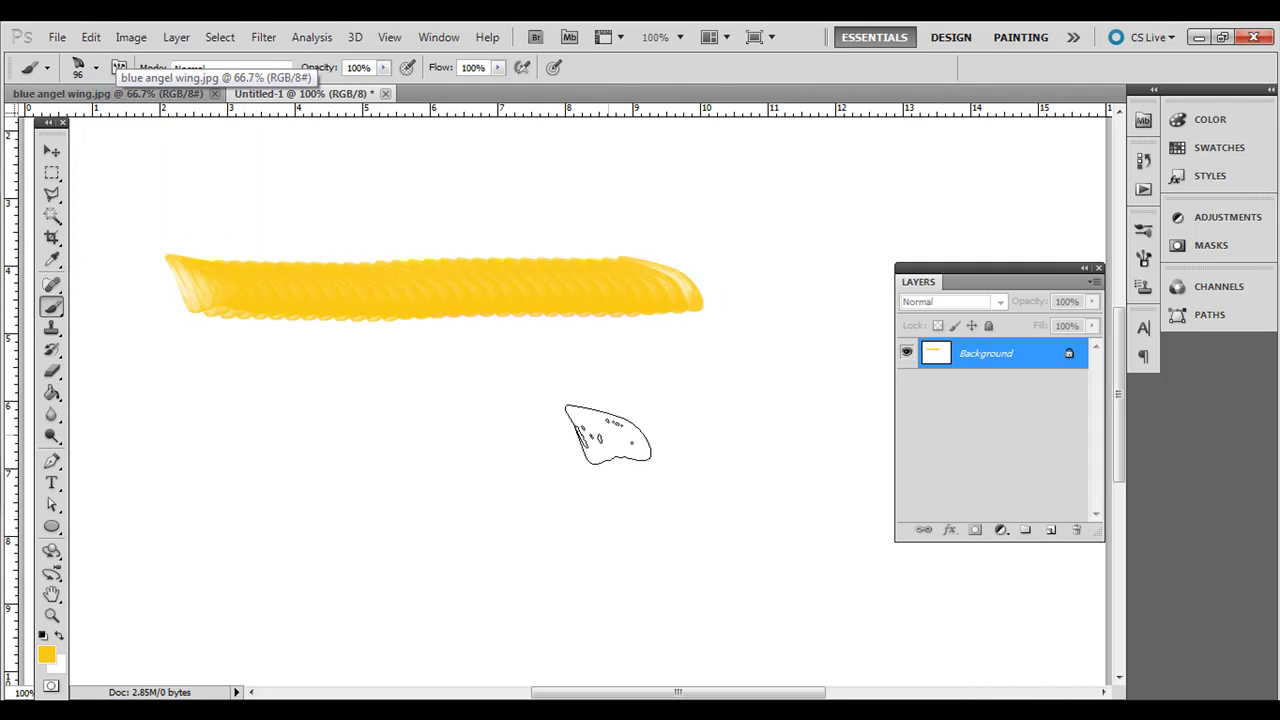
{"action": "key", "text": "ctrl+z"}
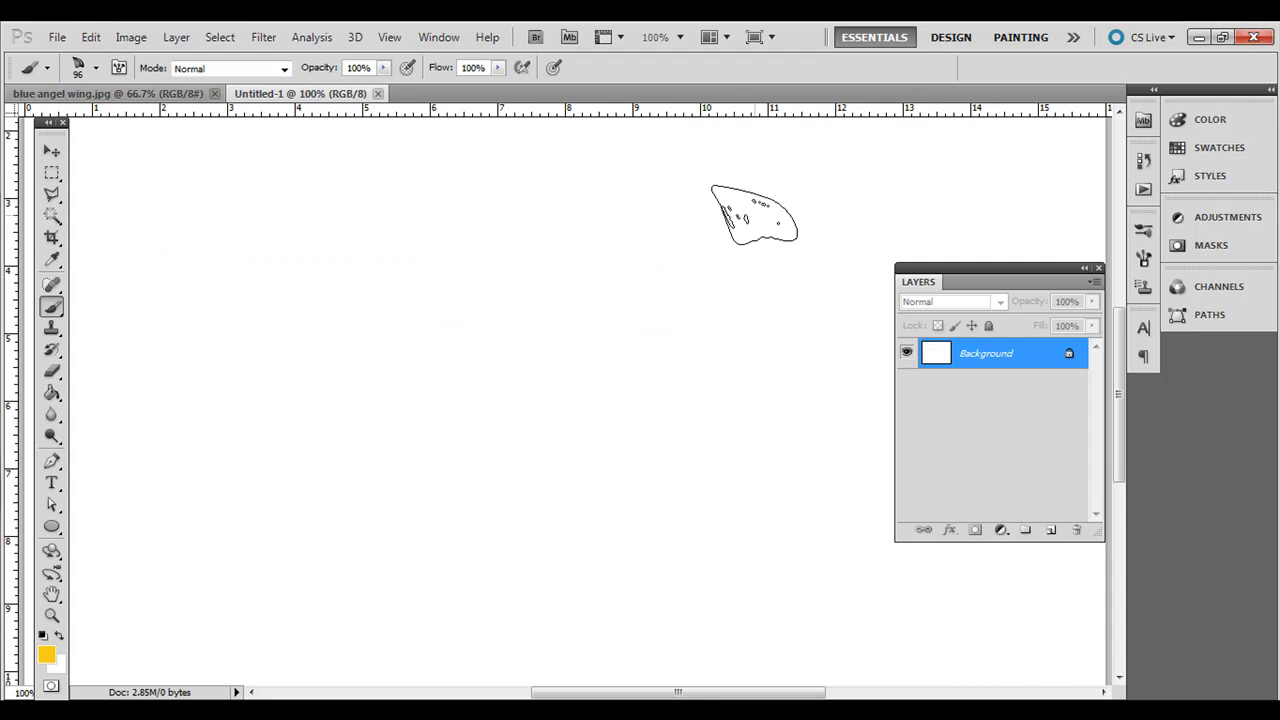
- Enable Shape Dynamics with lower size jitter and 0% angle jitter, plus Scattering at 61%
{"action": "left_click", "coordinate": [437, 37]}
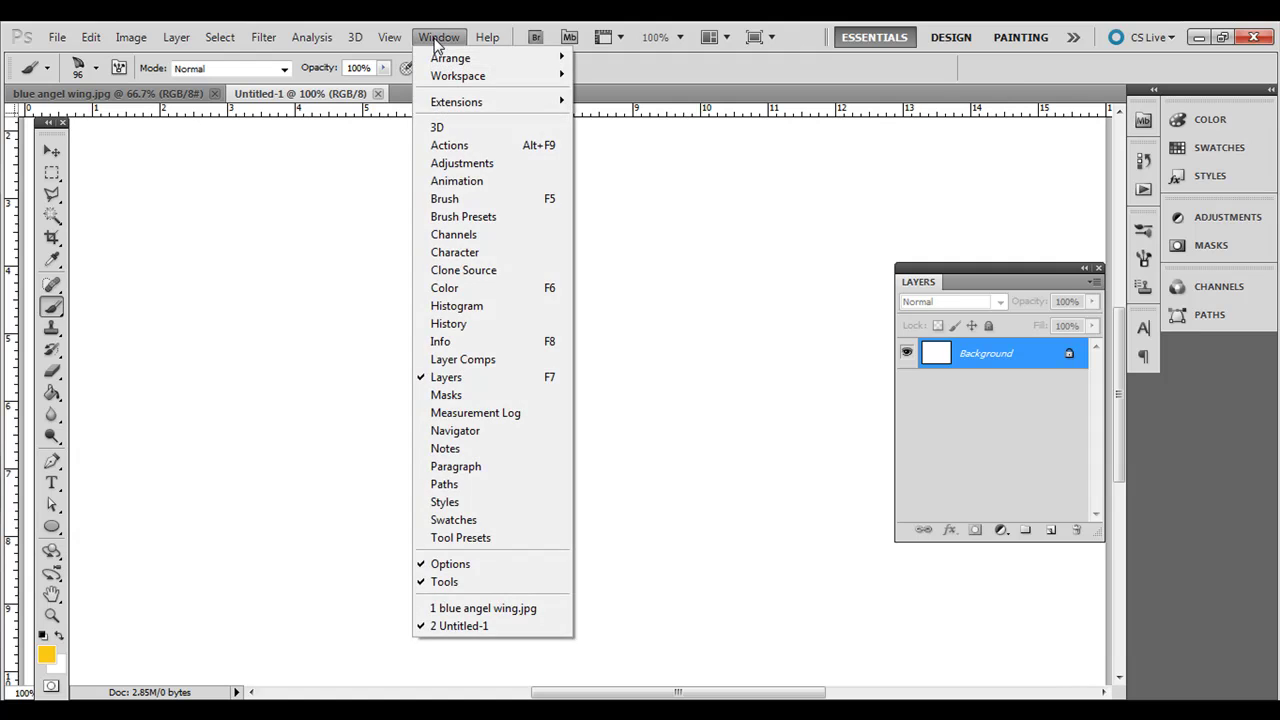
{"action": "left_click", "coordinate": [450, 198]}
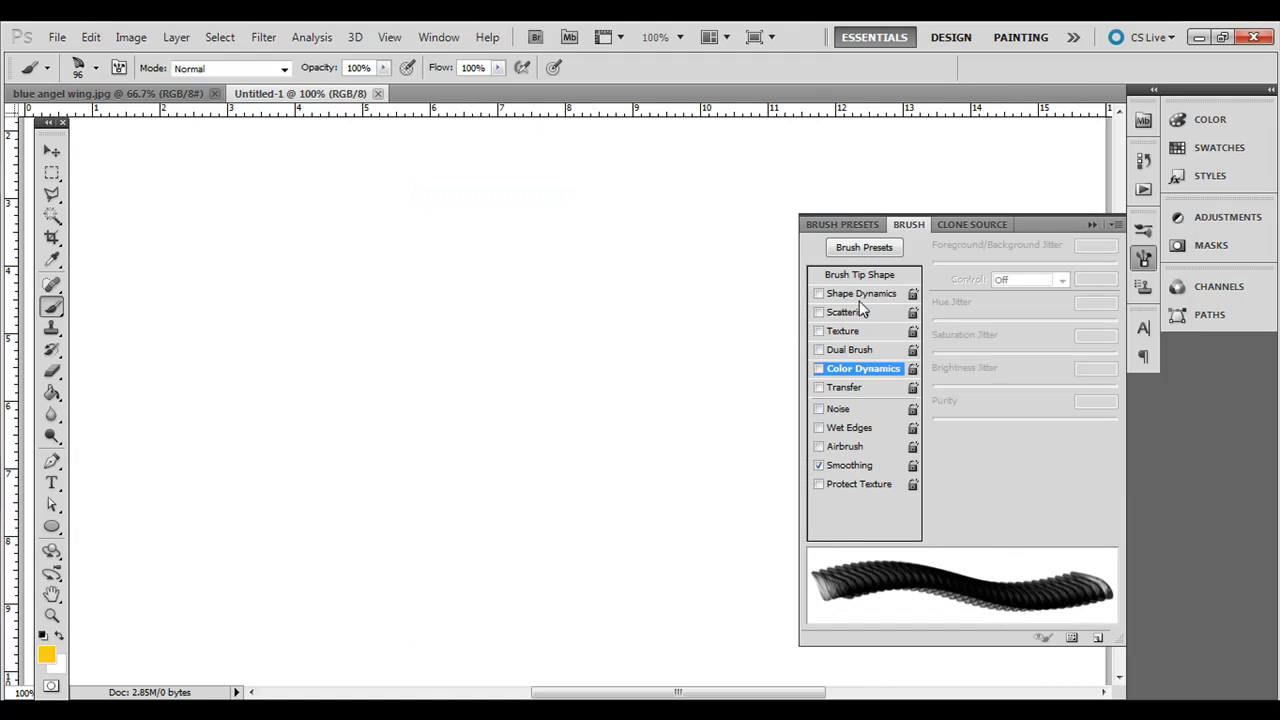
{"action": "left_click", "coordinate": [859, 296]}
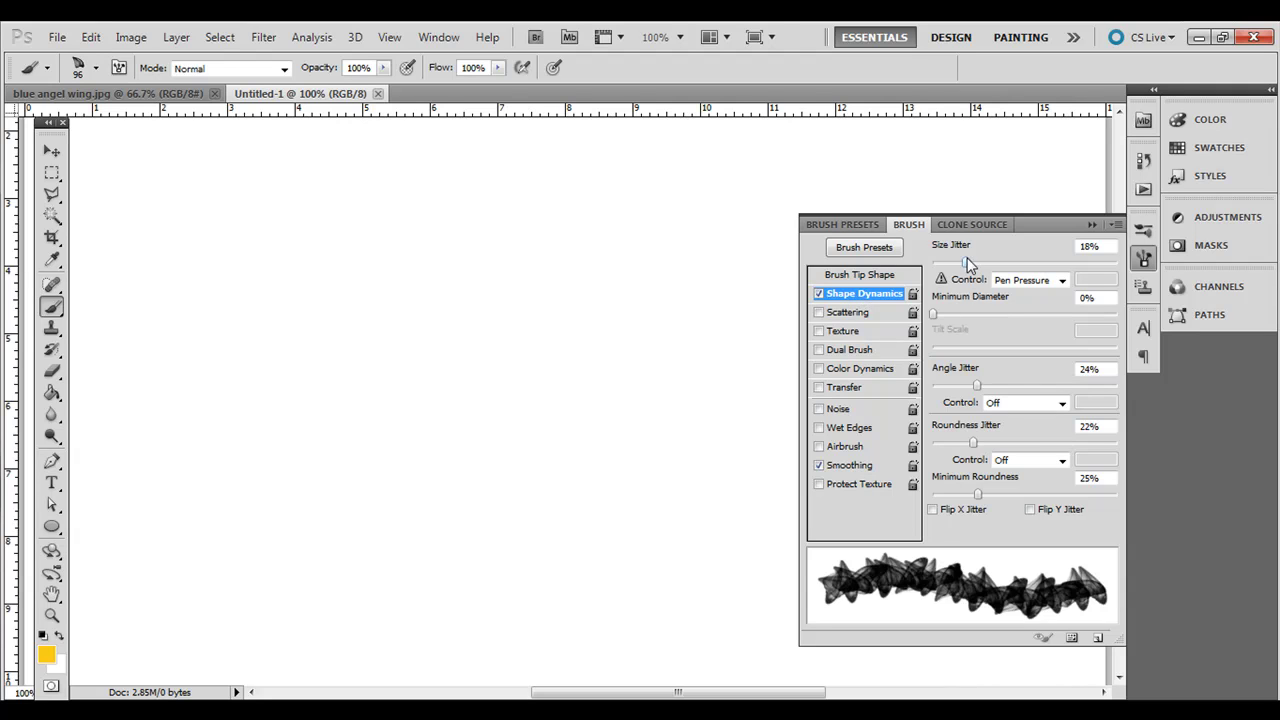
{"action": "mouse_move", "coordinate": [966, 263]}
{"action": "left_mouse_down"}
{"action": "mouse_move", "coordinate": [938, 264]}
{"action": "mouse_move", "coordinate": [1008, 266]}
{"action": "mouse_move", "coordinate": [972, 263]}
{"action": "left_mouse_up"}
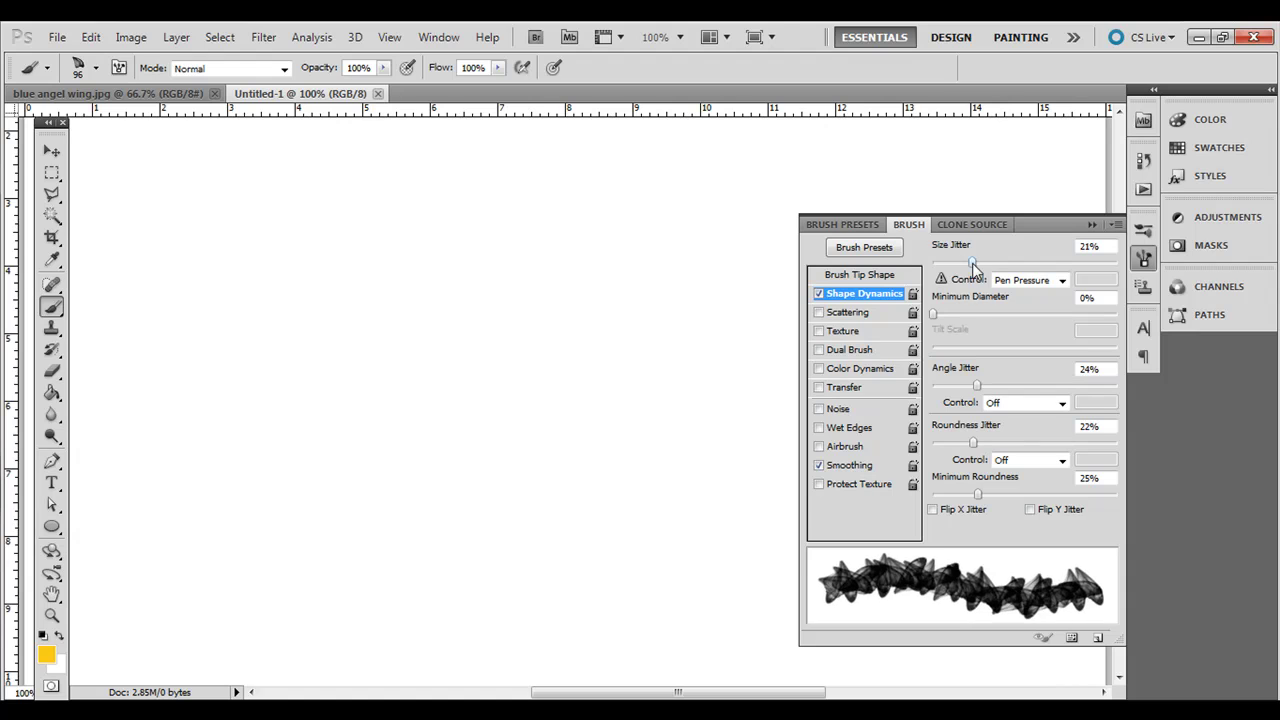
{"action": "mouse_move", "coordinate": [975, 389]}
{"action": "left_mouse_down"}
{"action": "mouse_move", "coordinate": [920, 388]}
{"action": "mouse_move", "coordinate": [980, 390]}
{"action": "left_mouse_up"}
{"action": "left_click", "coordinate": [850, 312]}
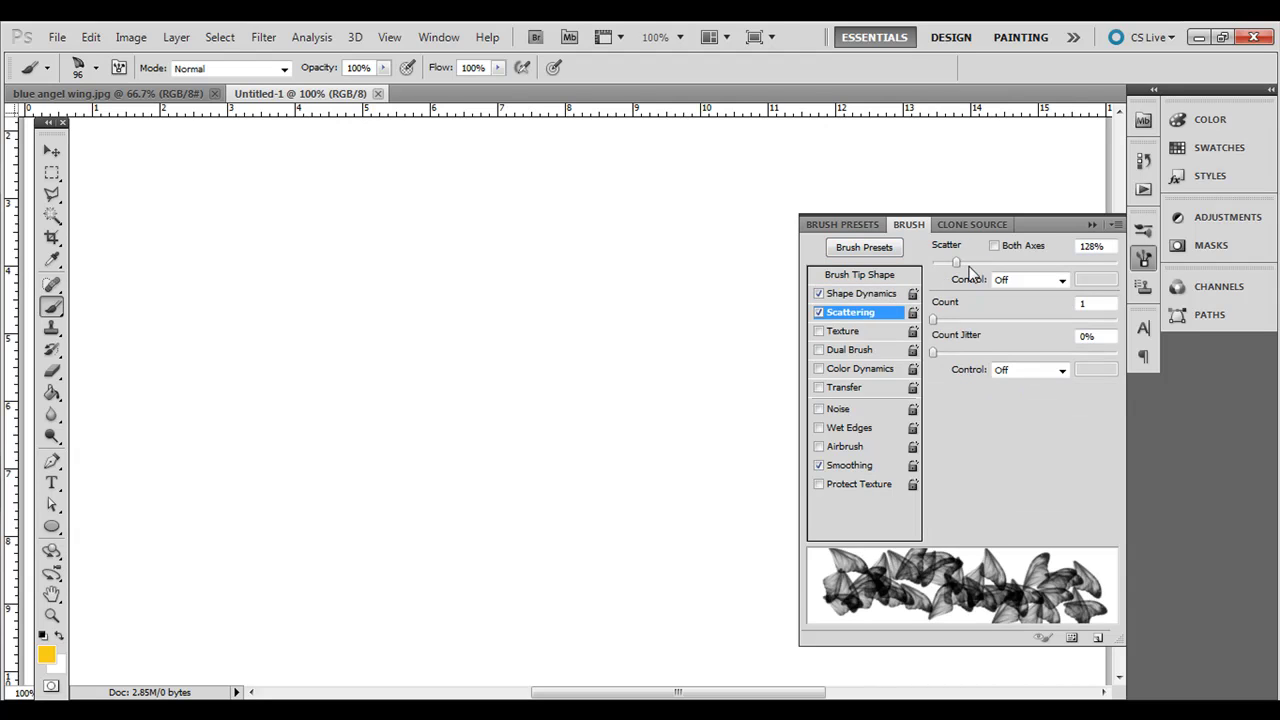
{"action": "mouse_move", "coordinate": [962, 260]}
{"action": "left_mouse_down"}
{"action": "mouse_move", "coordinate": [916, 259]}
{"action": "mouse_move", "coordinate": [944, 265]}
{"action": "left_mouse_up"}
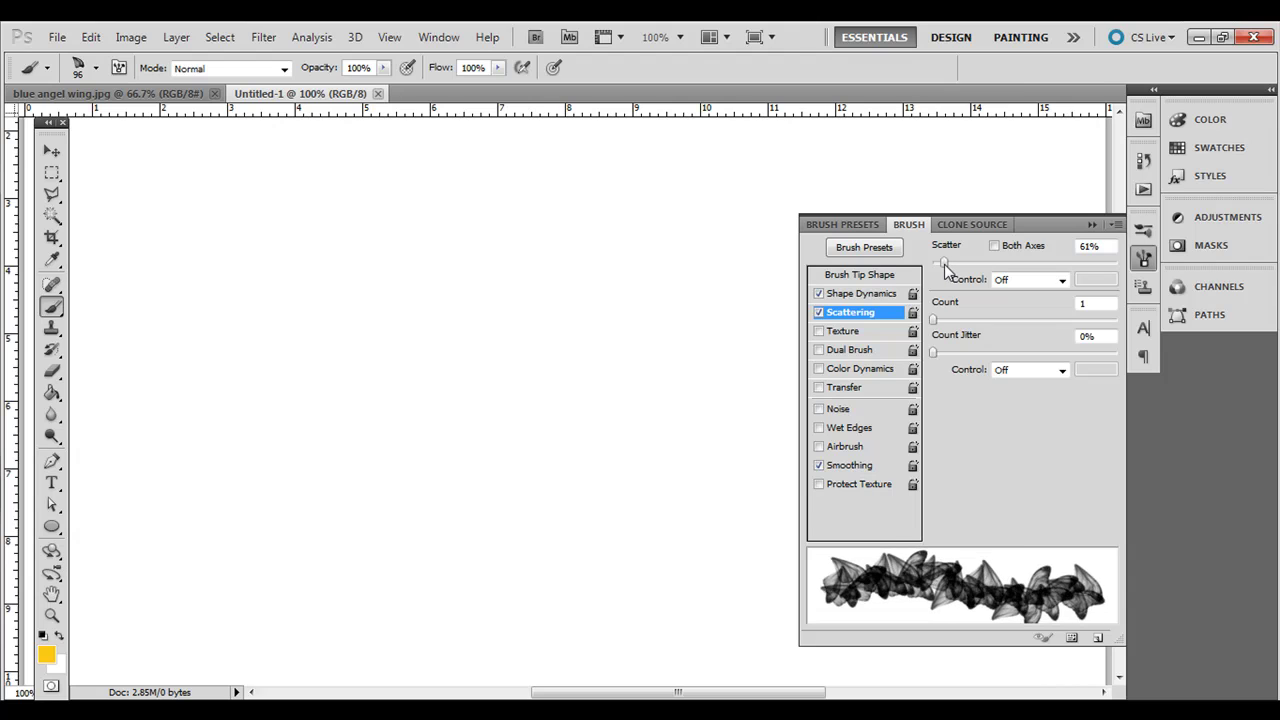
- Enable Color Dynamics on the wing brush and set Hue Jitter to 15%
{"action": "left_click", "coordinate": [846, 370]}
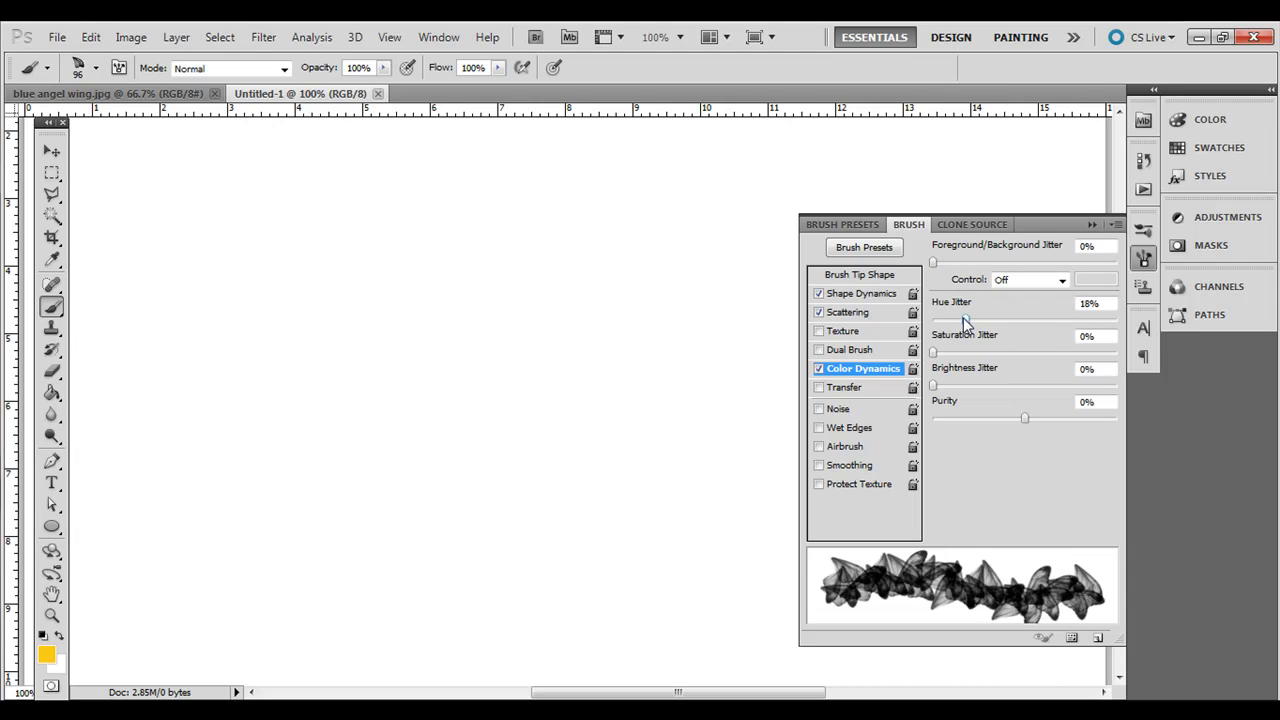
{"action": "left_click_drag", "start_coordinate": [964, 319], "coordinate": [1125, 332]}
{"action": "left_click_drag", "start_coordinate": [1117, 327], "coordinate": [958, 331]}
- Paint a yellow-orange stroke on Background, then a crossing blue stroke on new Layer 1
{"action": "left_click", "coordinate": [1092, 224]}
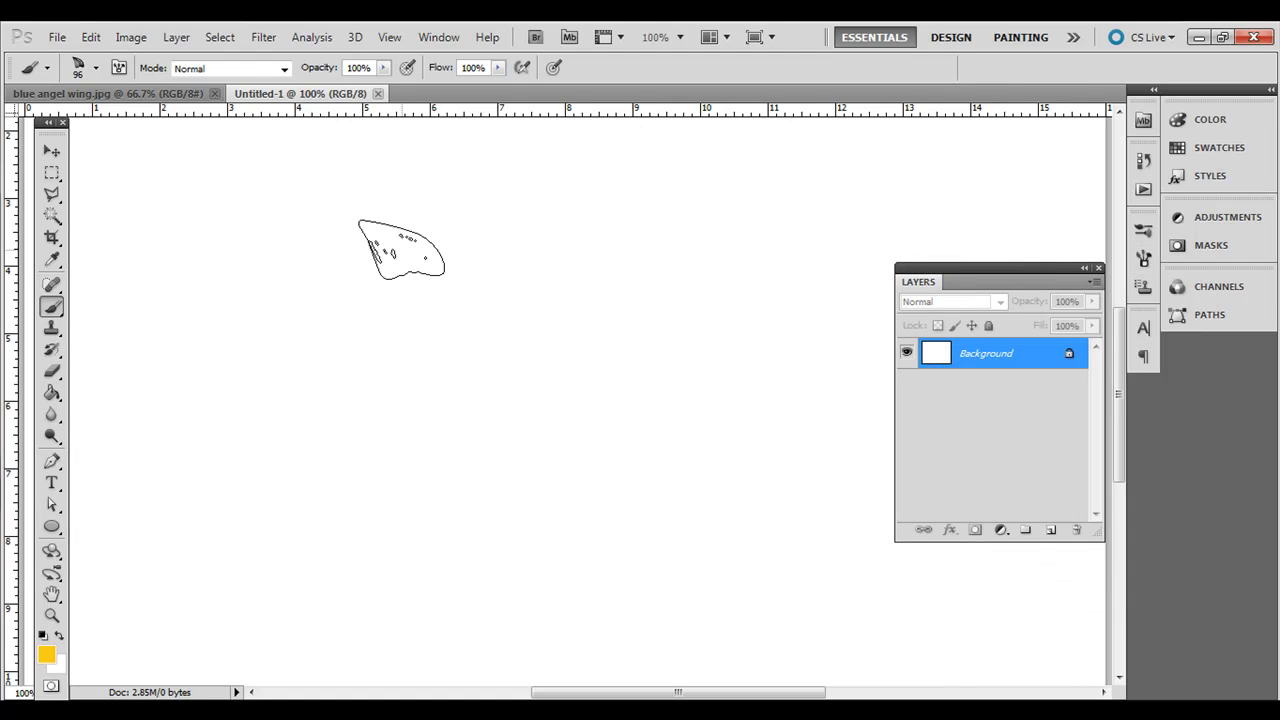
{"action": "mouse_move", "coordinate": [261, 300]}
{"action": "left_mouse_down"}
{"action": "mouse_move", "coordinate": [409, 374]}
{"action": "mouse_move", "coordinate": [588, 396]}
{"action": "mouse_move", "coordinate": [700, 367]}
{"action": "mouse_move", "coordinate": [860, 233]}
{"action": "mouse_move", "coordinate": [928, 202]}
{"action": "mouse_move", "coordinate": [1000, 194]}
{"action": "left_mouse_up"}
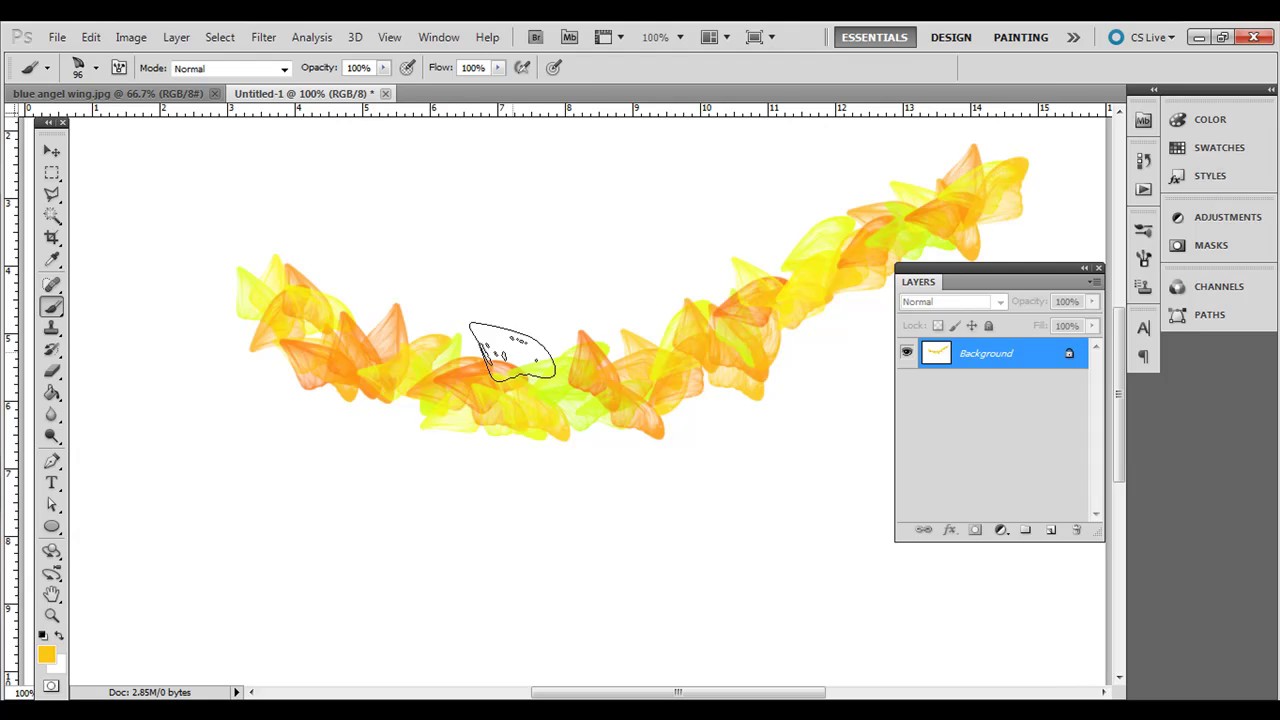
{"action": "left_click", "coordinate": [1049, 530]}
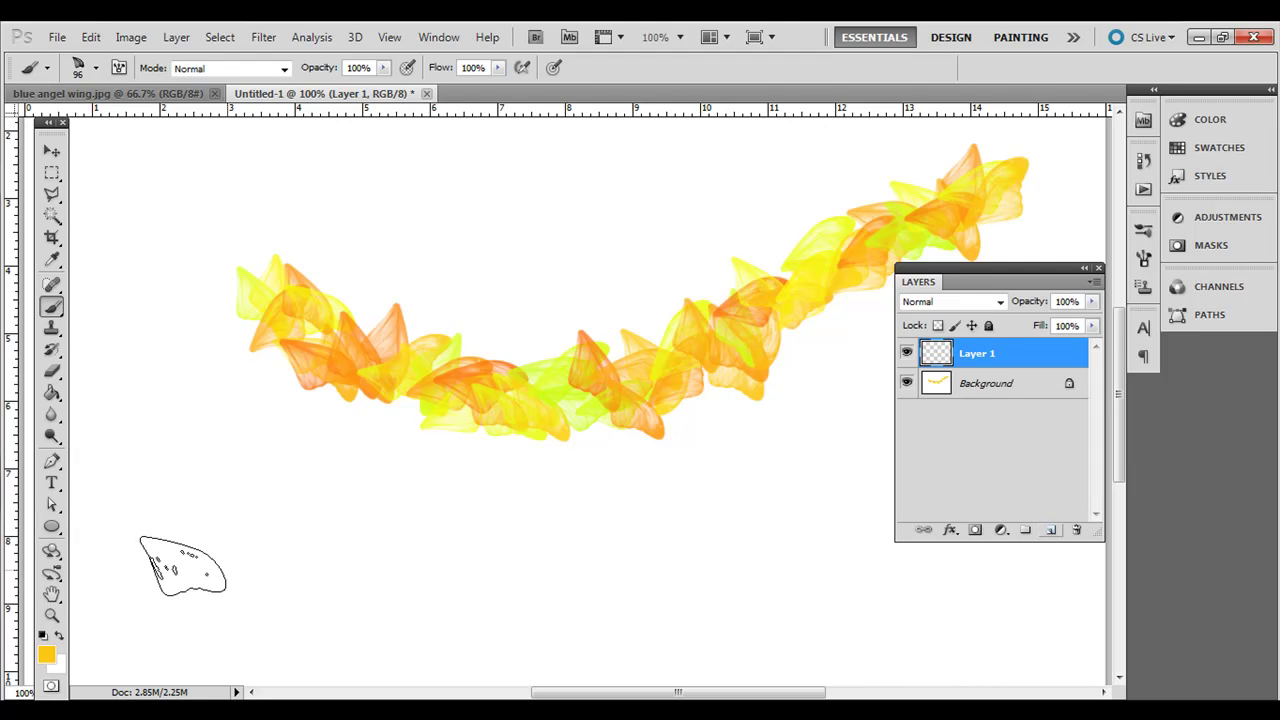
{"action": "left_click", "coordinate": [46, 655]}
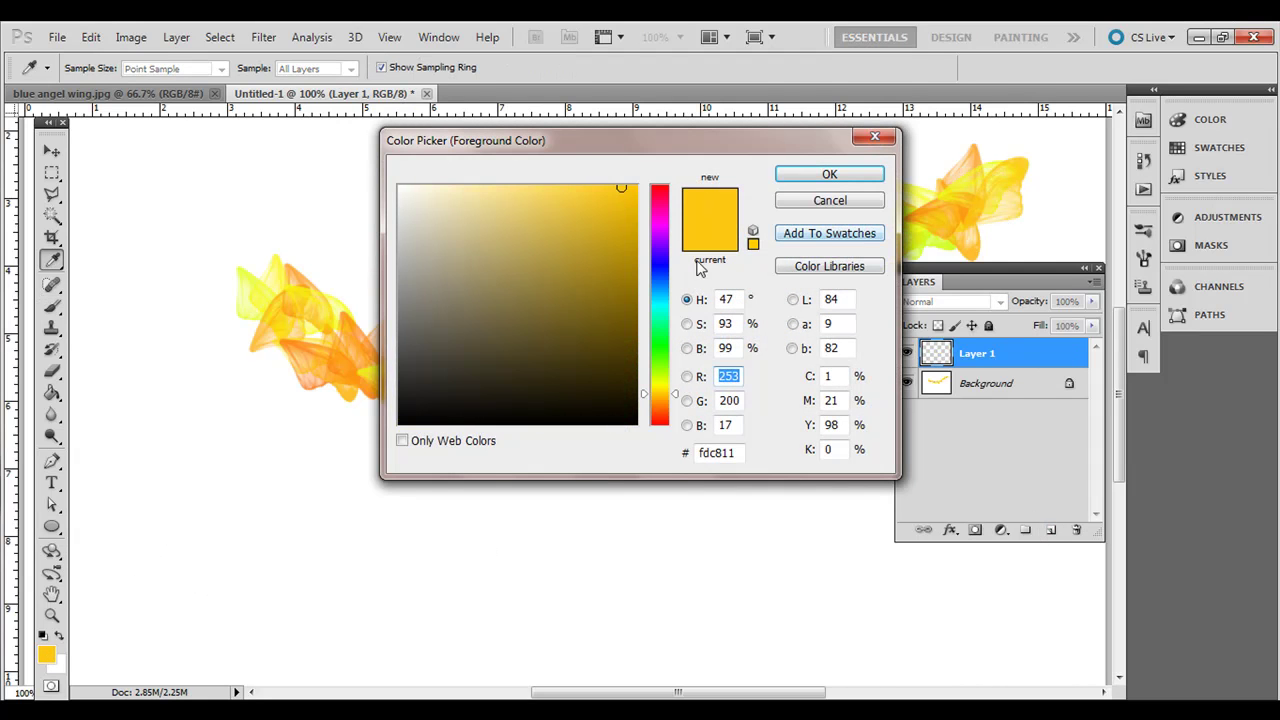
{"action": "left_click", "coordinate": [662, 266]}
{"action": "left_click", "coordinate": [829, 174]}
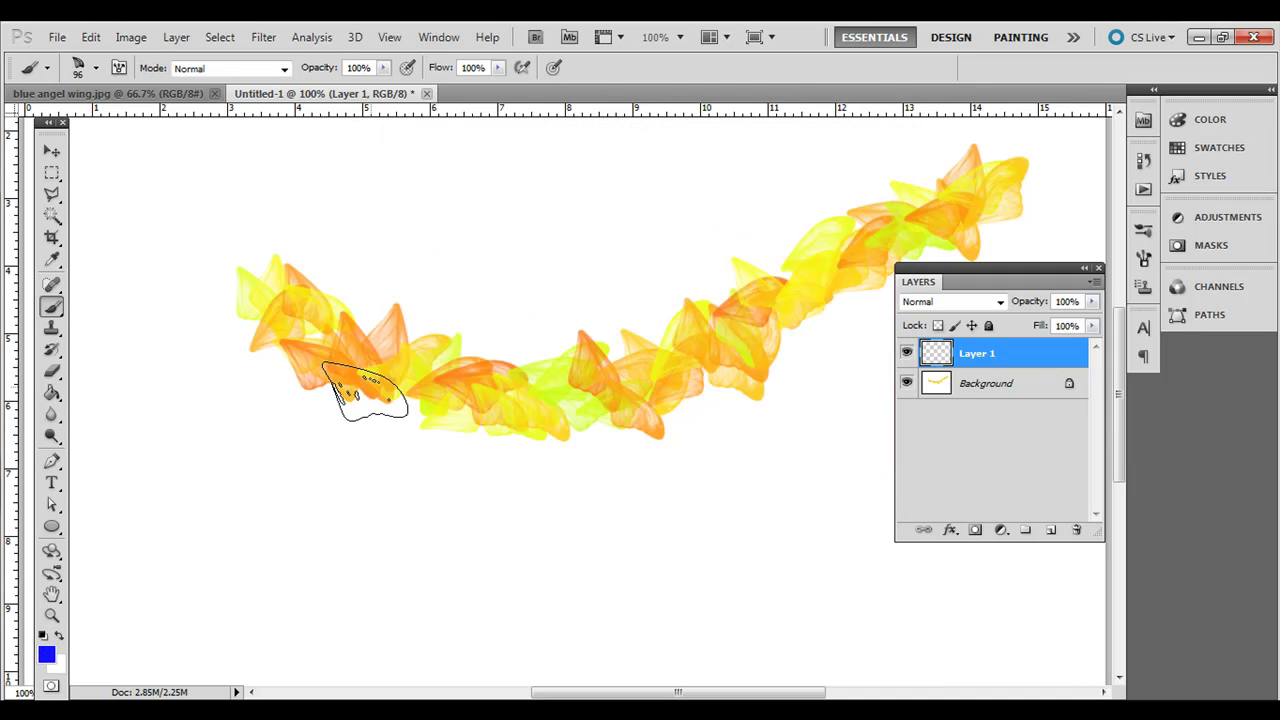
{"action": "mouse_move", "coordinate": [249, 526]}
{"action": "left_mouse_down"}
{"action": "mouse_move", "coordinate": [415, 363]}
{"action": "mouse_move", "coordinate": [507, 301]}
{"action": "mouse_move", "coordinate": [636, 274]}
{"action": "mouse_move", "coordinate": [853, 307]}
{"action": "mouse_move", "coordinate": [1006, 297]}
{"action": "left_mouse_up"}
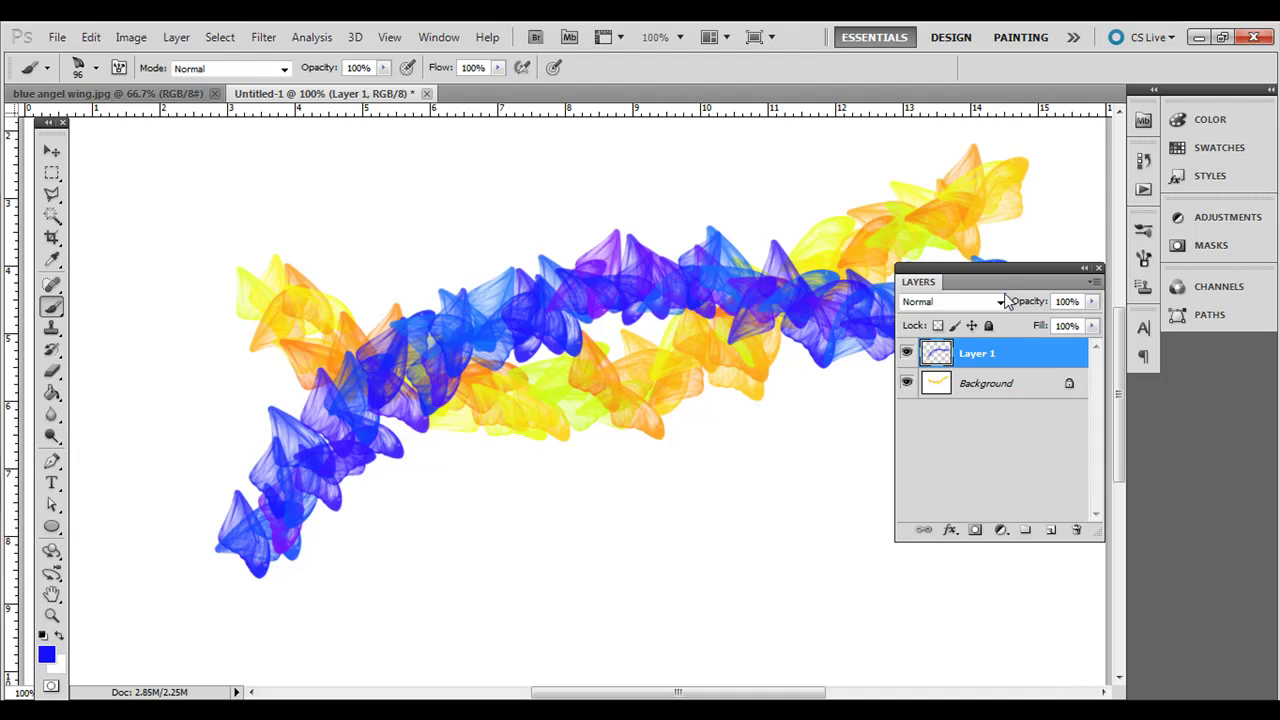
- Try Overlay and other blend modes on Layer 1, settling on Multiply
{"action": "left_click", "coordinate": [1000, 301]}
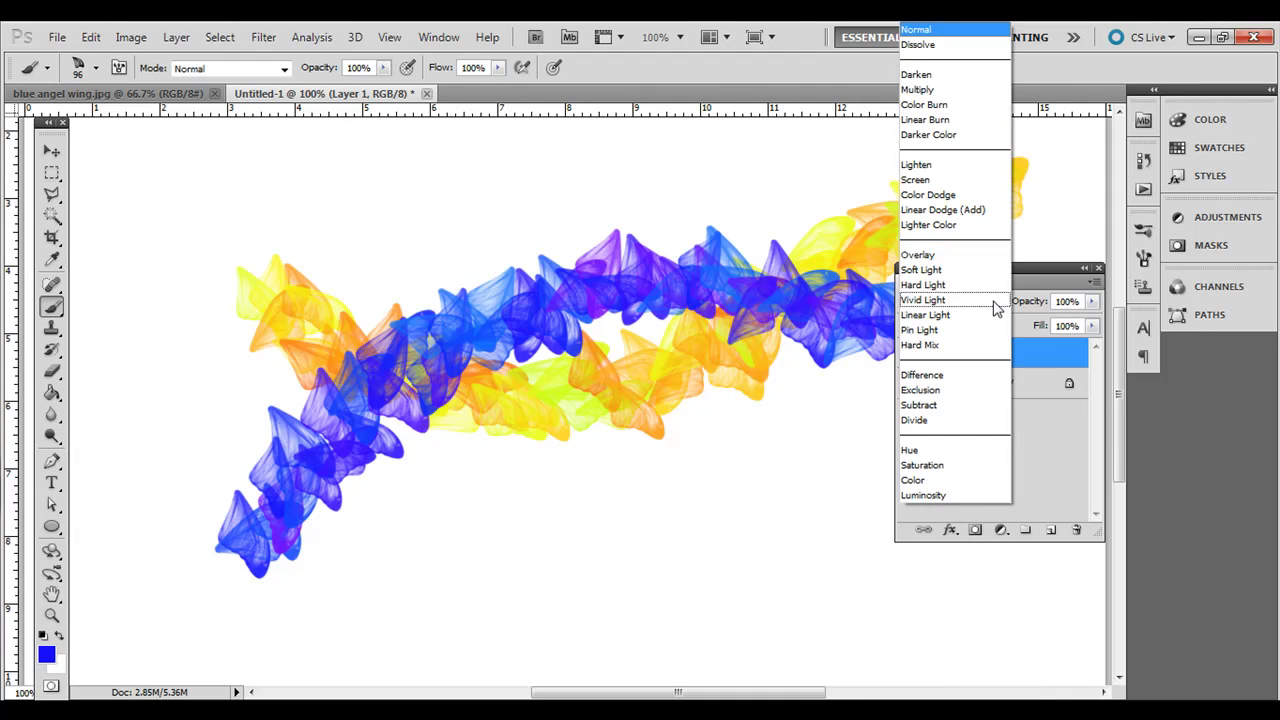
{"action": "left_click", "coordinate": [968, 89]}
{"action": "left_click", "coordinate": [1000, 301]}
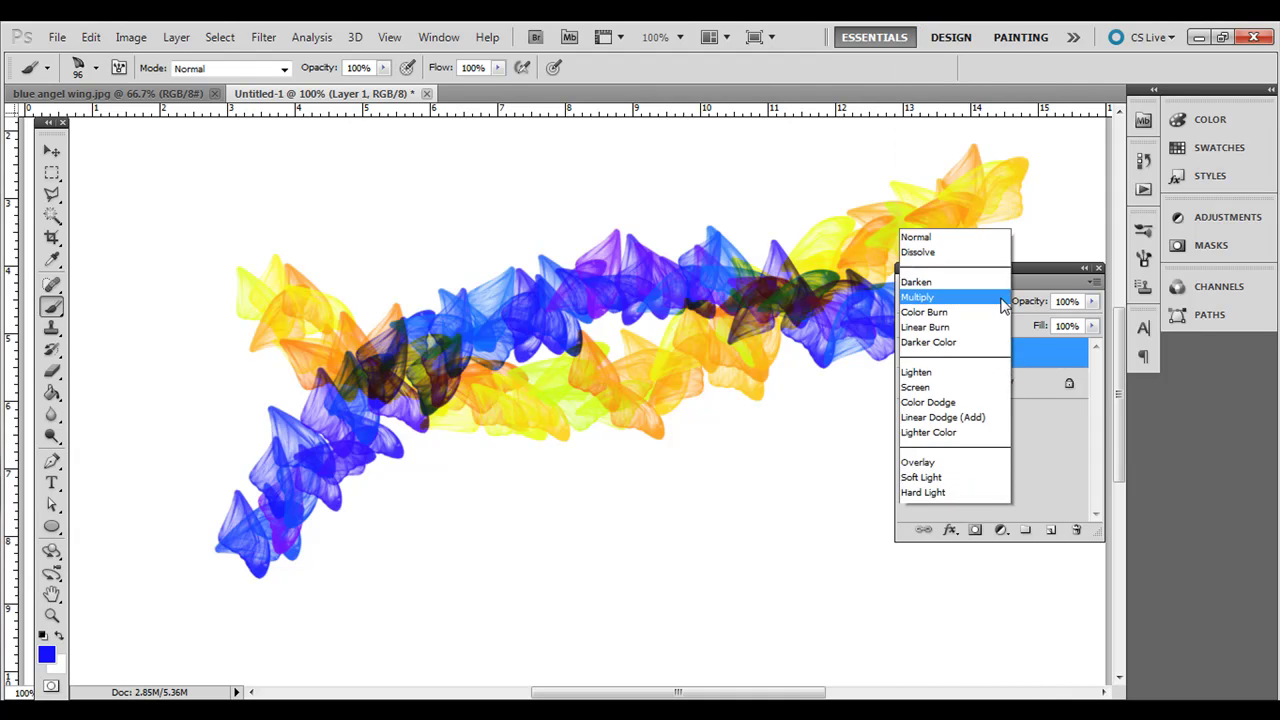
{"action": "left_click", "coordinate": [955, 254]}
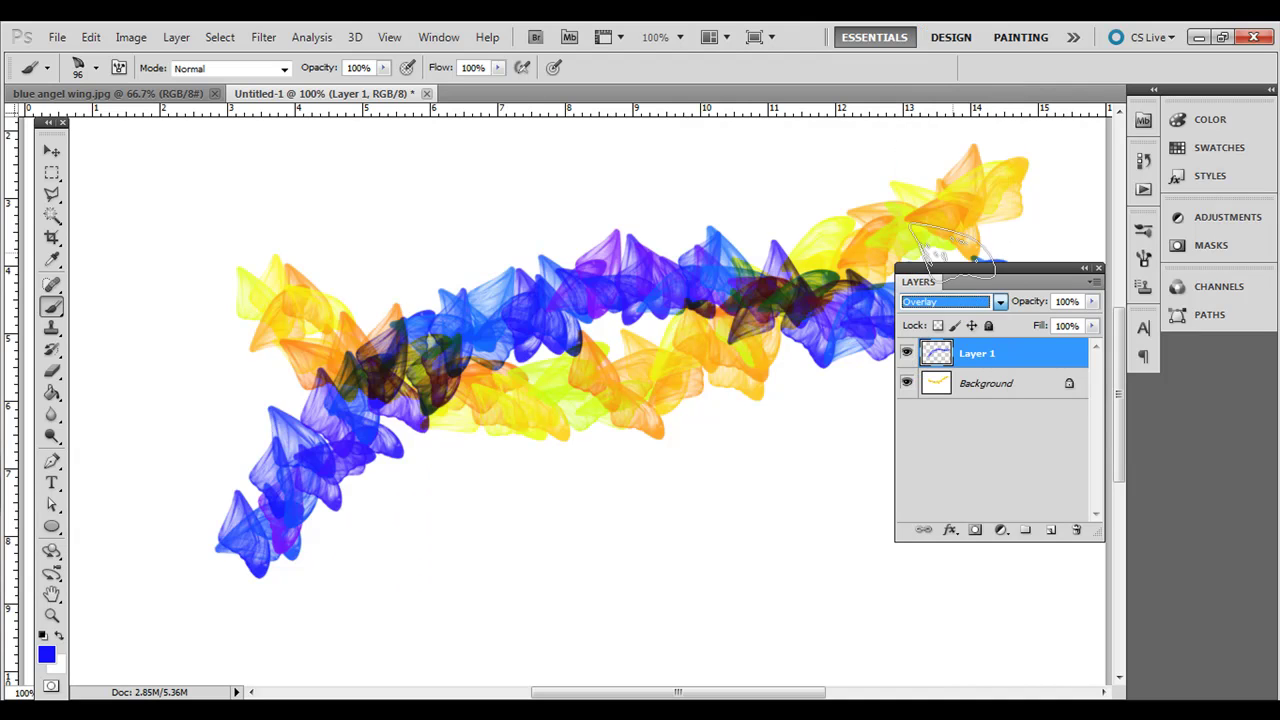
{"action": "key", "text": "Up"}
{"action": "key", "text": "Up"}
{"action": "key", "text": "Up"}
{"action": "key", "text": "Up"}
{"action": "key", "text": "Up"}
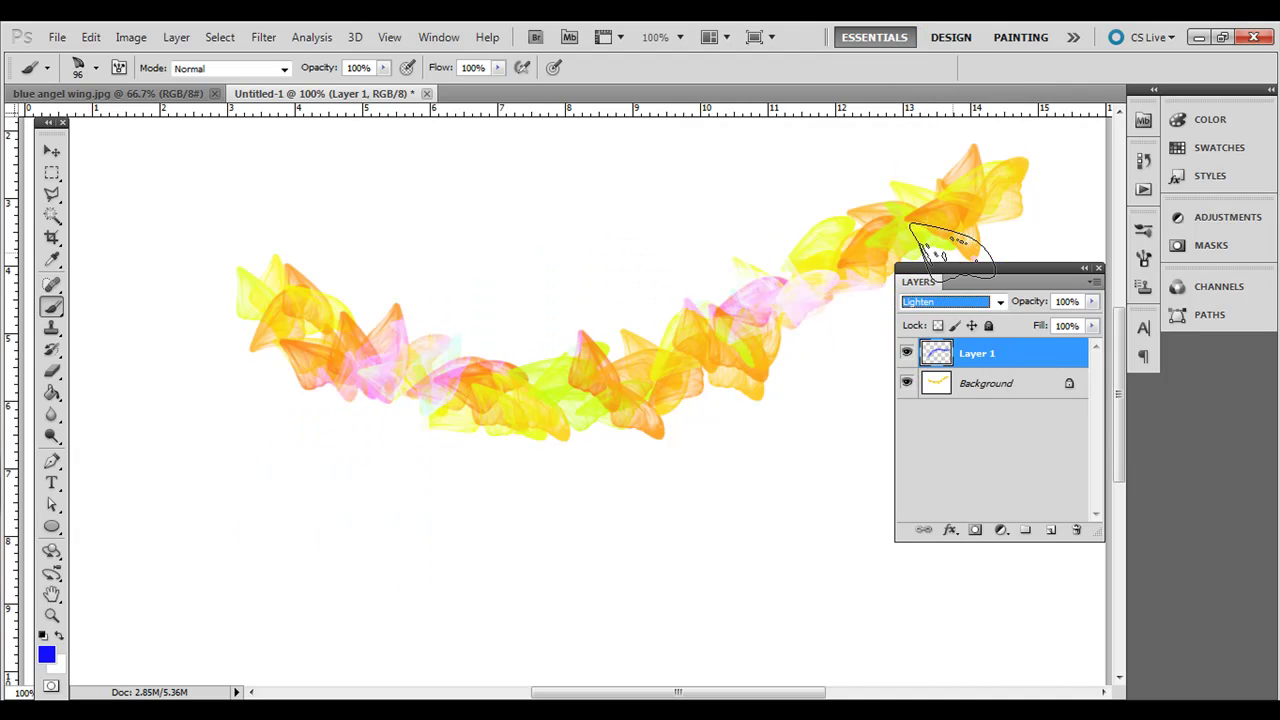
{"action": "key", "text": "Up"}
{"action": "key", "text": "Up"}
{"action": "key", "text": "Up"}
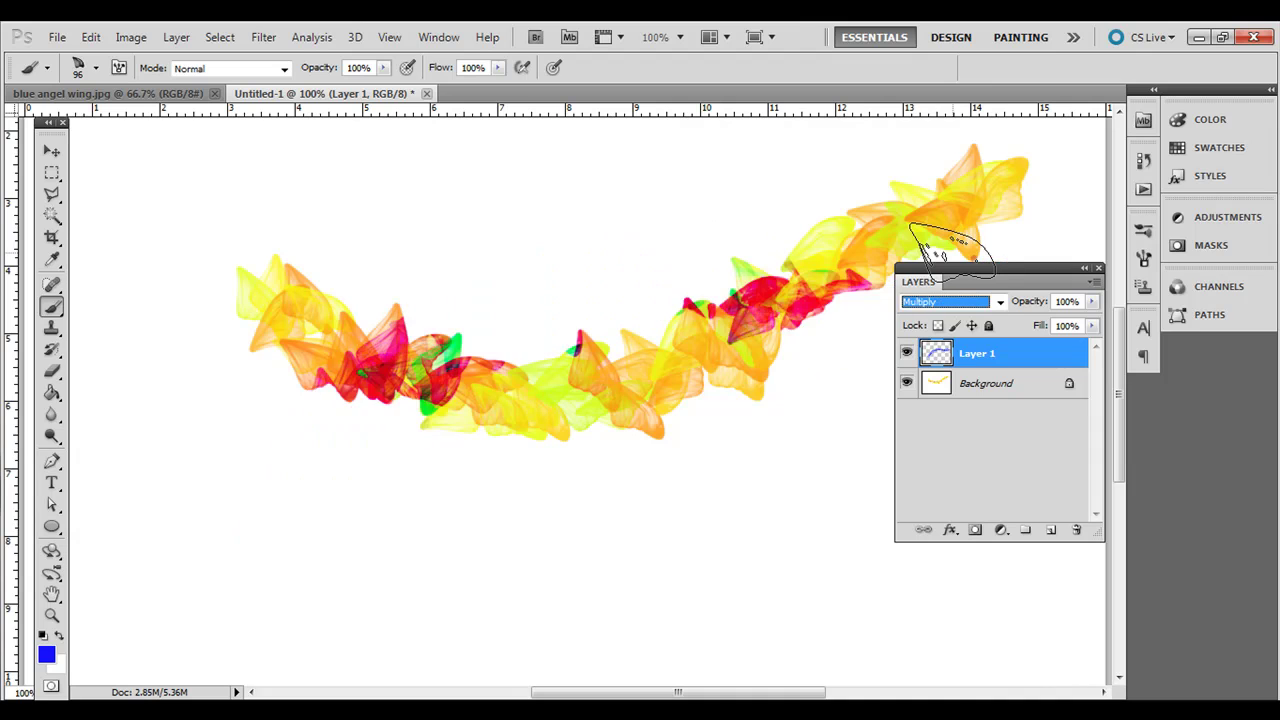
{"action": "key", "text": "Up"}
- With the Brush tool, swap in the Special Effect Brushes set, declining to save the old presets
{"action": "key", "text": "m"}
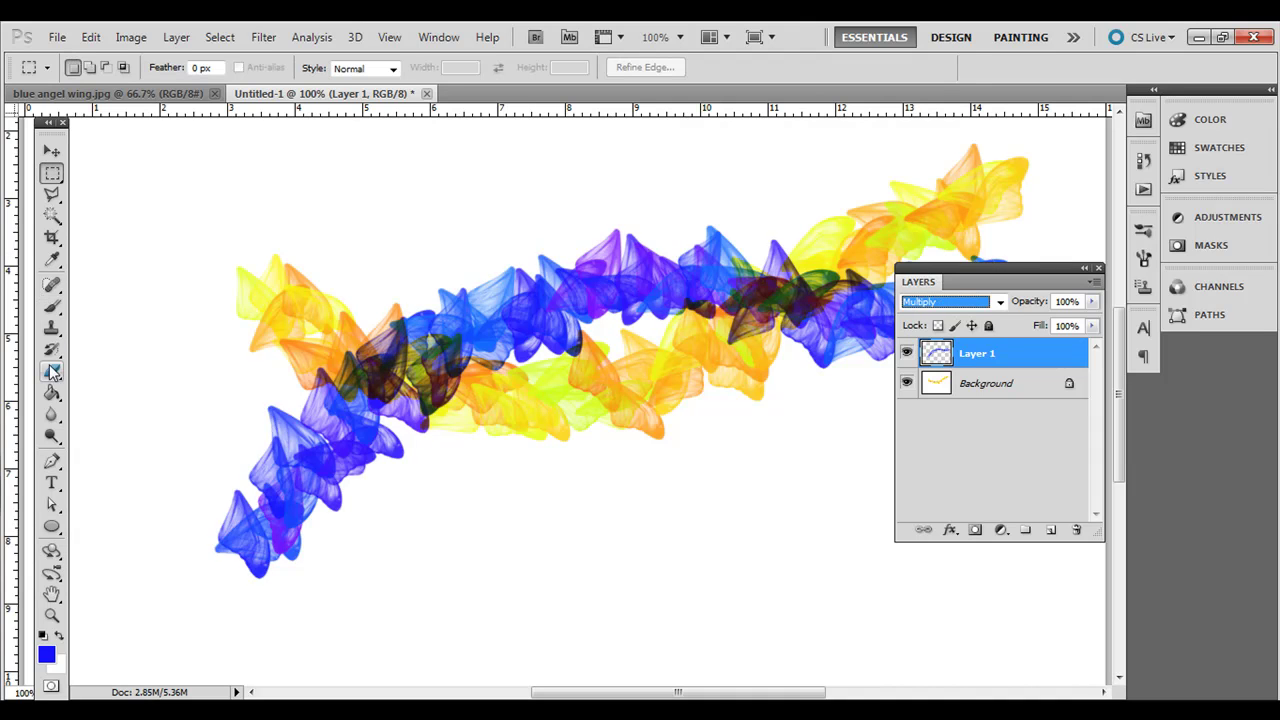
{"action": "left_click", "coordinate": [53, 310]}
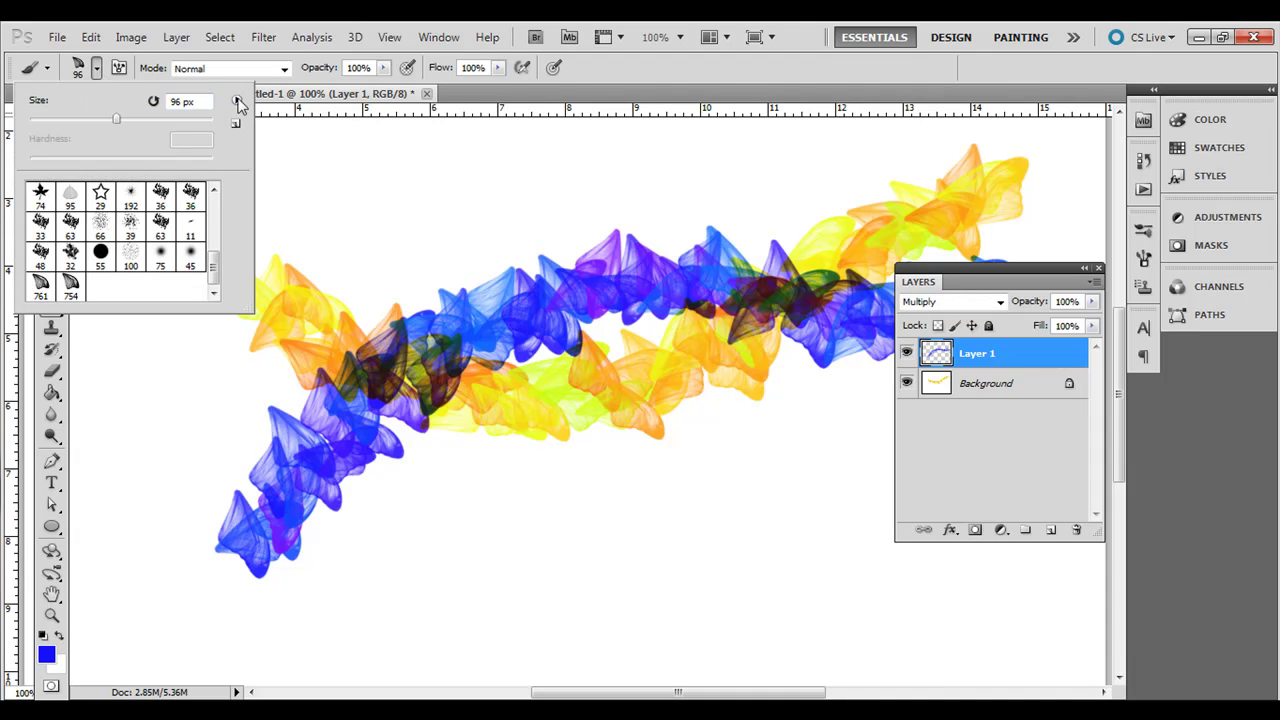
{"action": "left_click", "coordinate": [237, 101]}
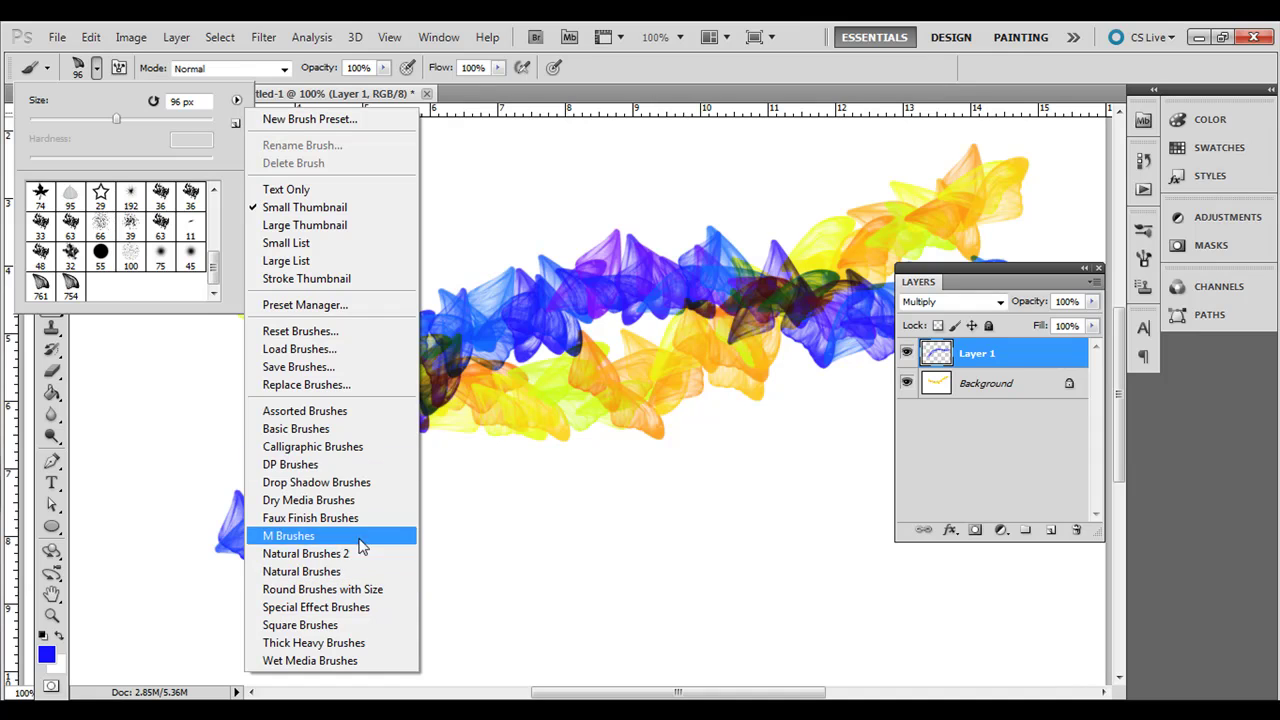
{"action": "left_click", "coordinate": [348, 608]}
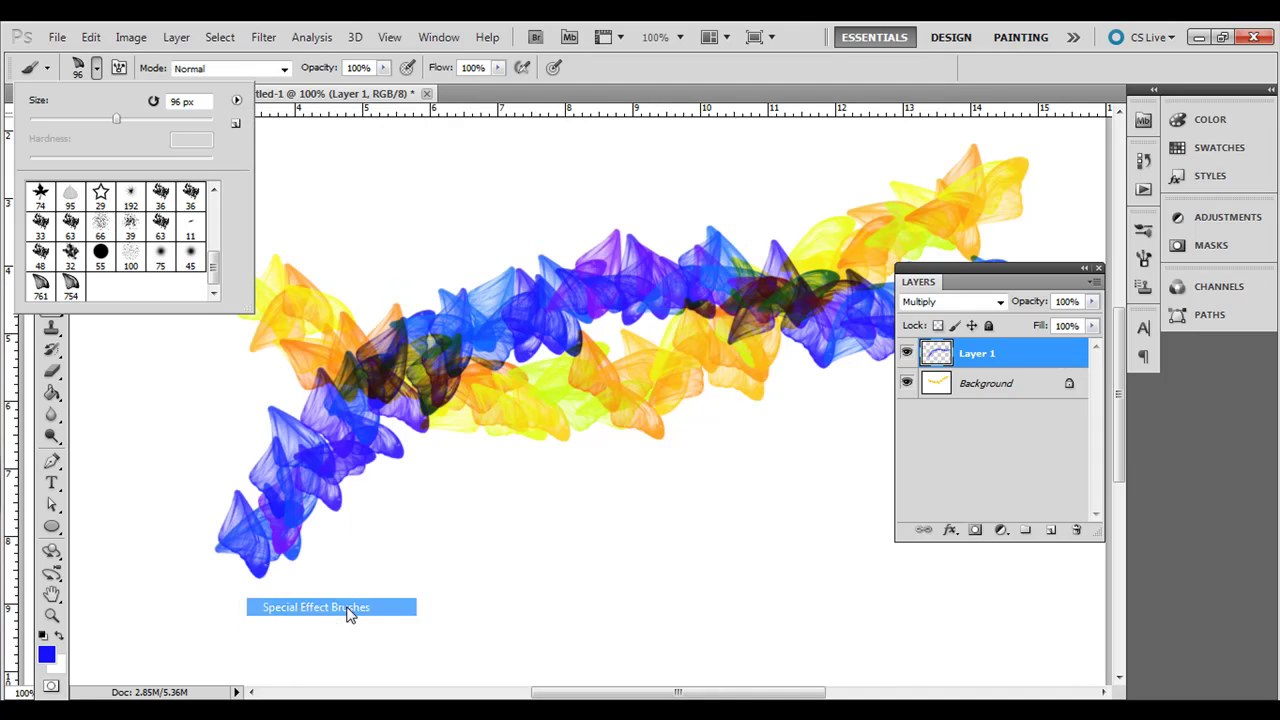
{"action": "left_click", "coordinate": [579, 292]}
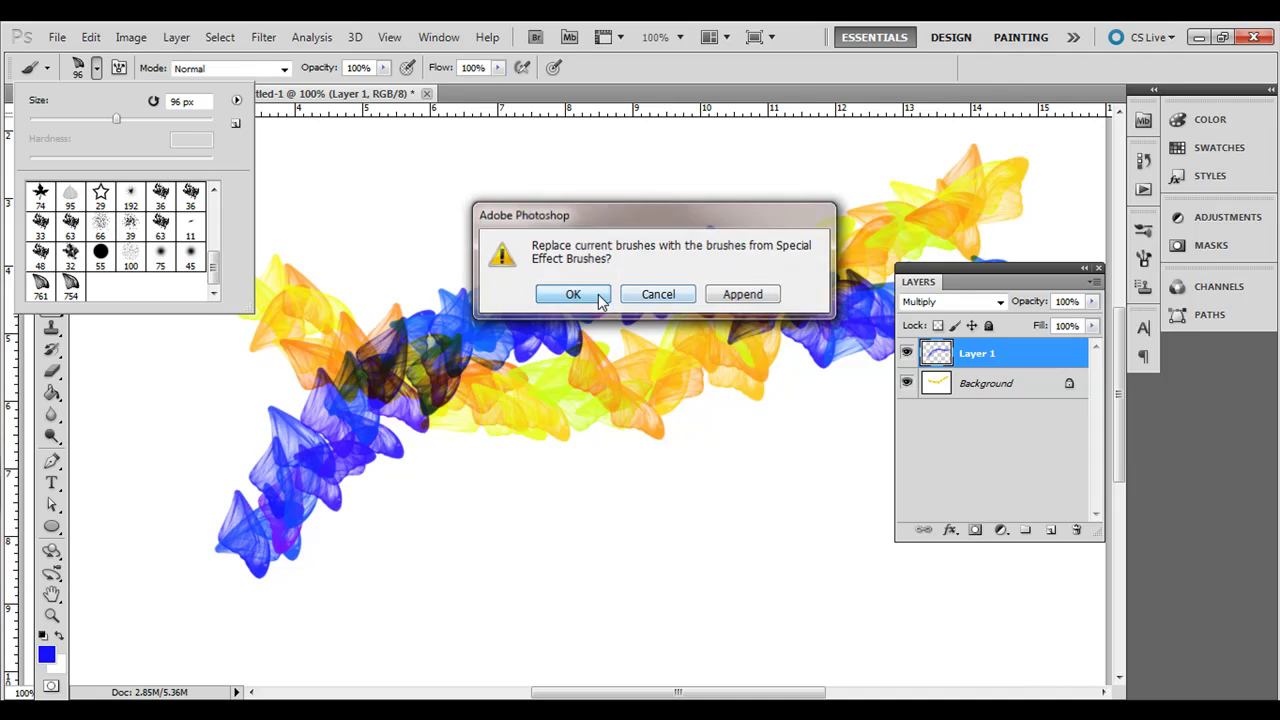
{"action": "left_click", "coordinate": [580, 294]}
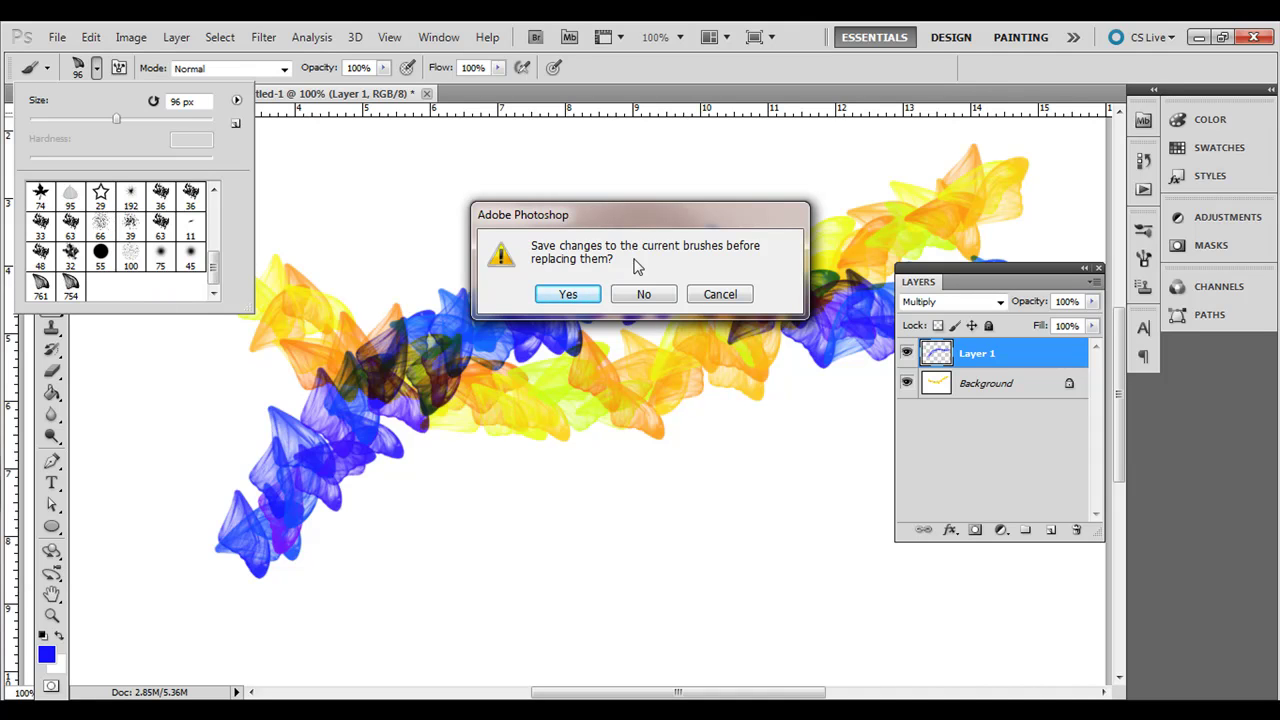
{"action": "left_click", "coordinate": [648, 293]}
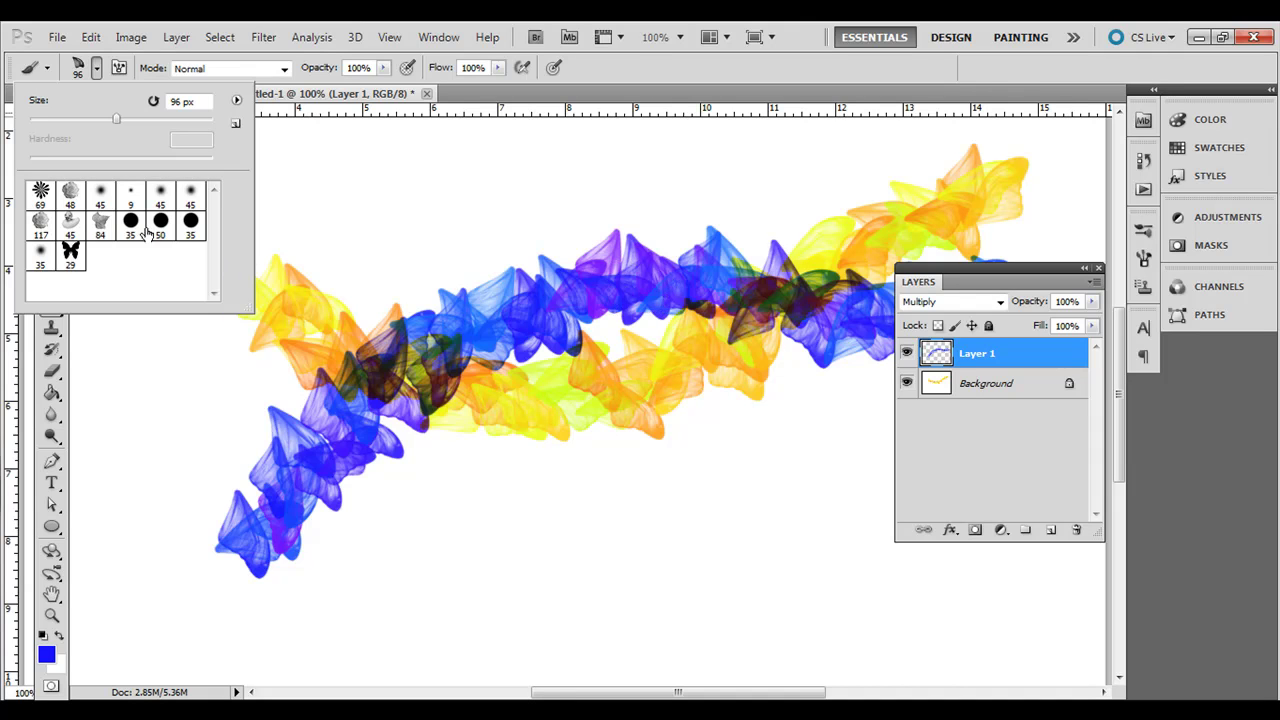
- Close the brush picker and its library list unchanged, then select the Rectangular Marquee tool
{"action": "left_click", "coordinate": [236, 103]}
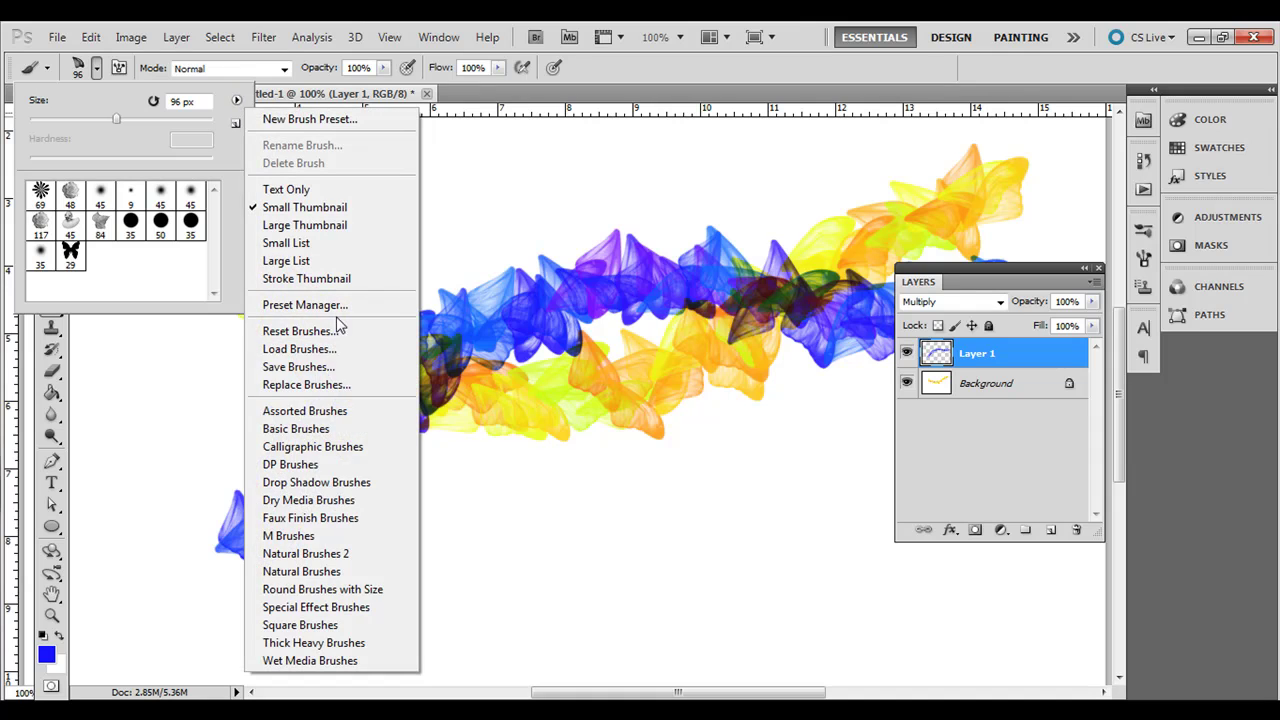
{"action": "left_click", "coordinate": [237, 103]}
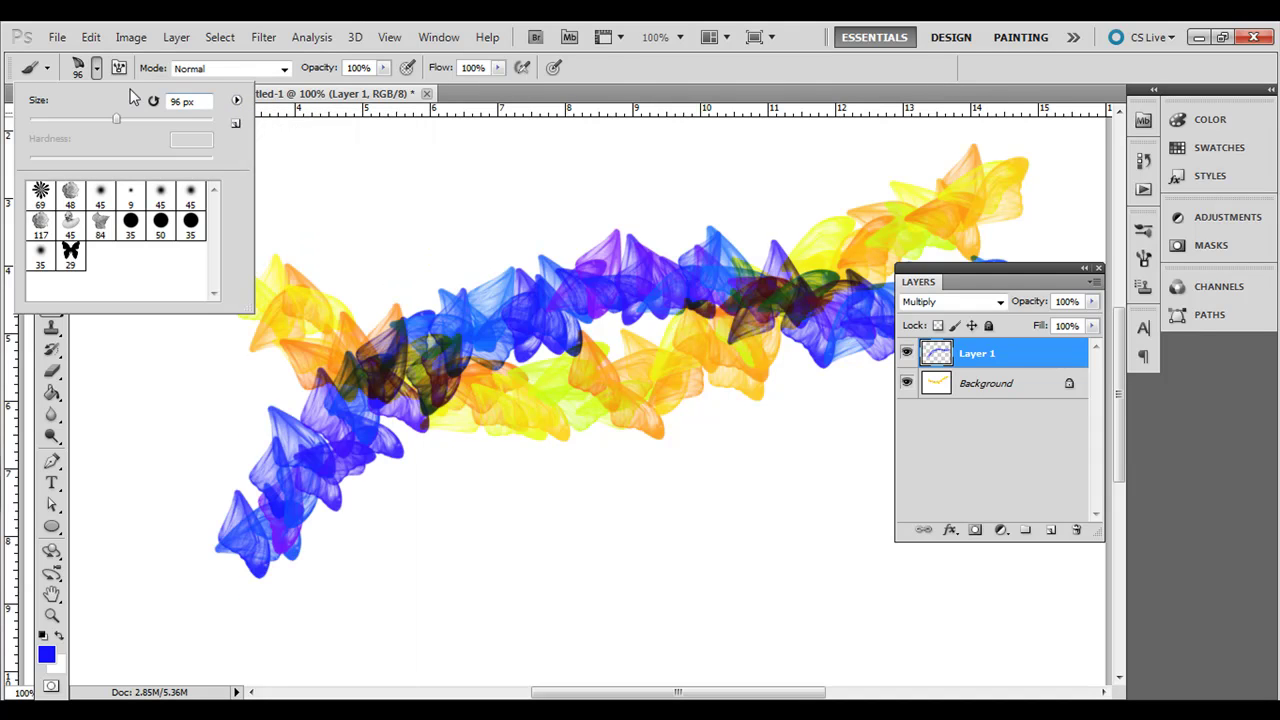
{"action": "left_click", "coordinate": [97, 69]}
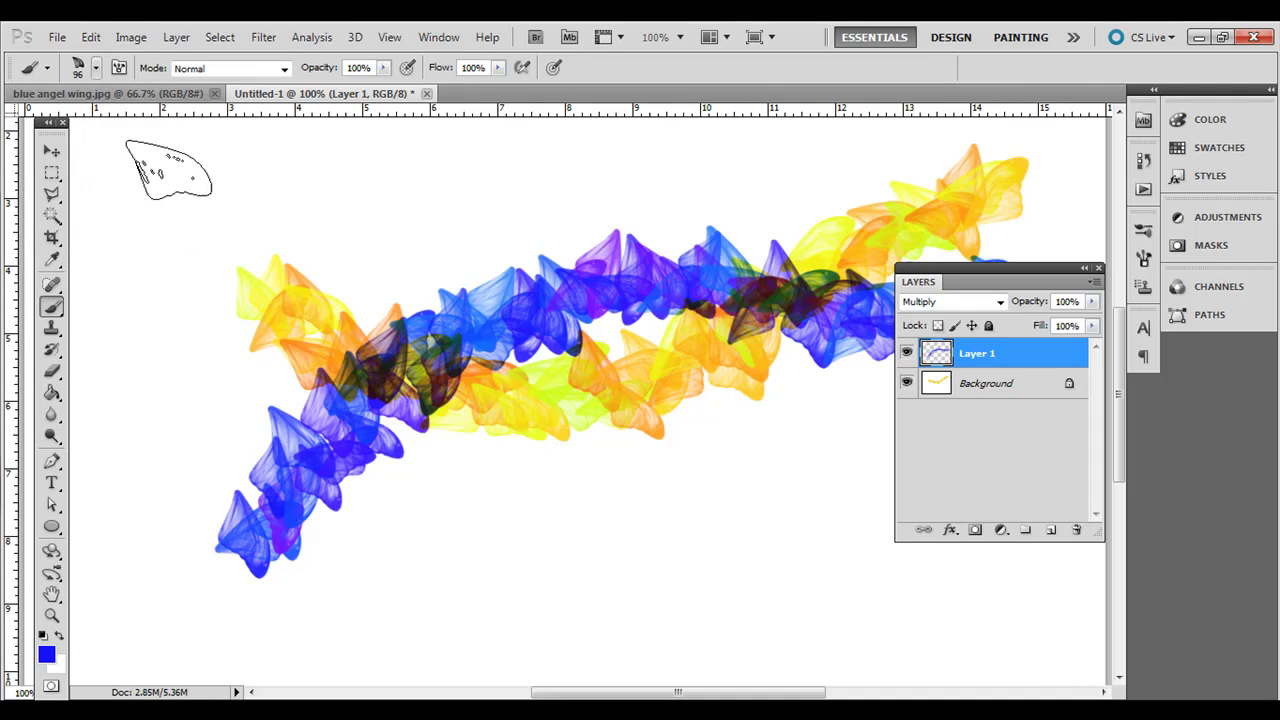
{"action": "left_click", "coordinate": [60, 177]}
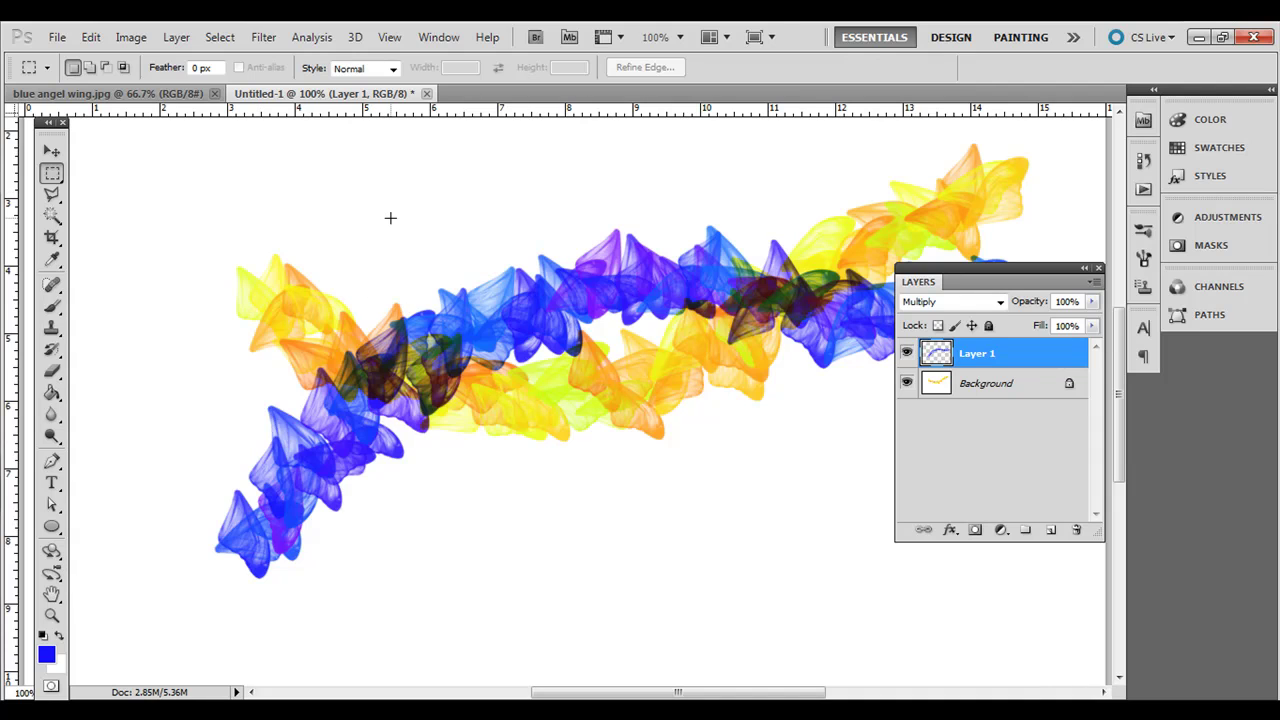